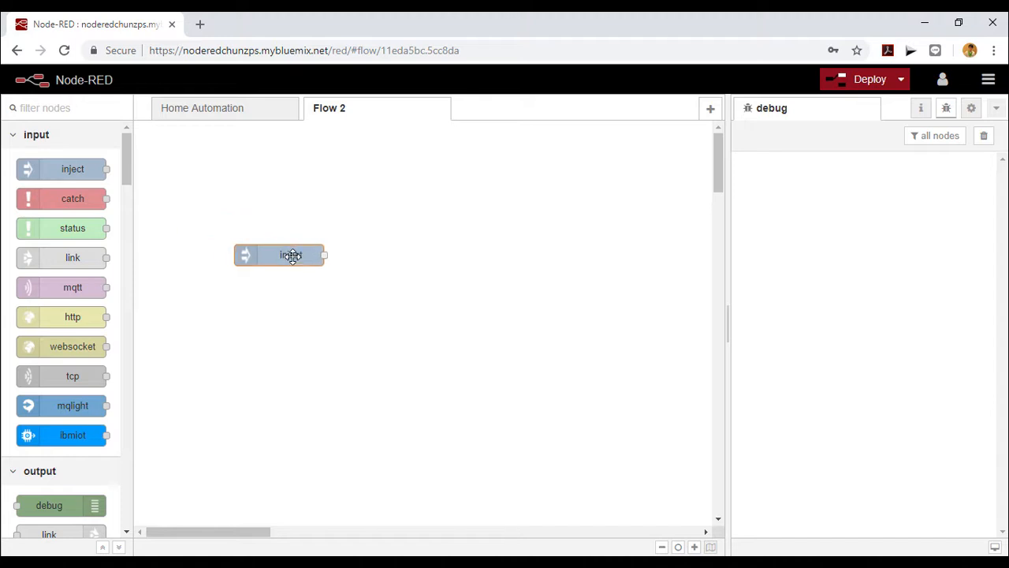
- Add a weather insights node and a debug node to Flow 2, in a row after the timestamp inject node
left_click_drag(124, 189, 137, 392)
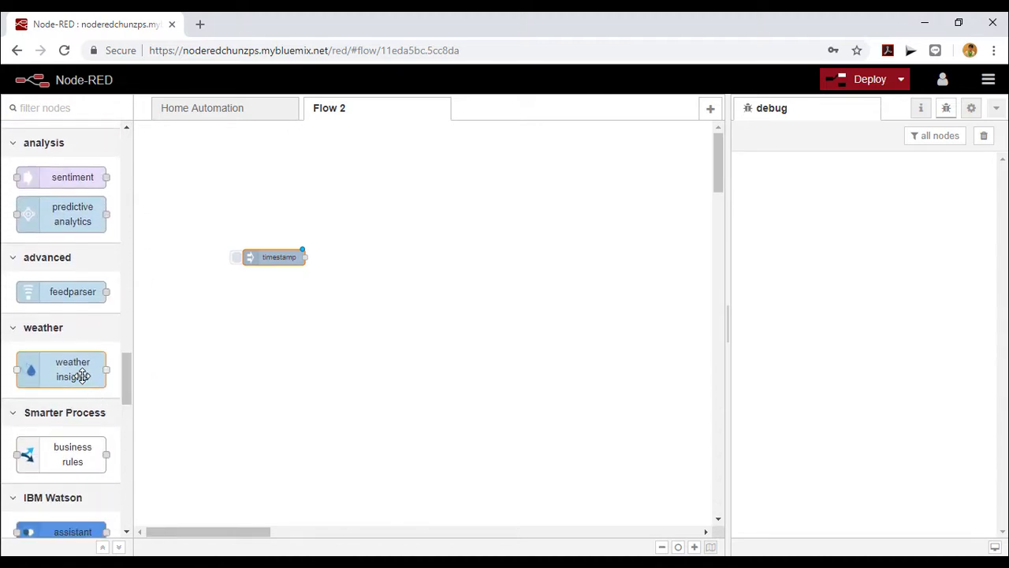
left_click_drag(82, 376, 421, 265)
left_click_drag(129, 377, 133, 198)
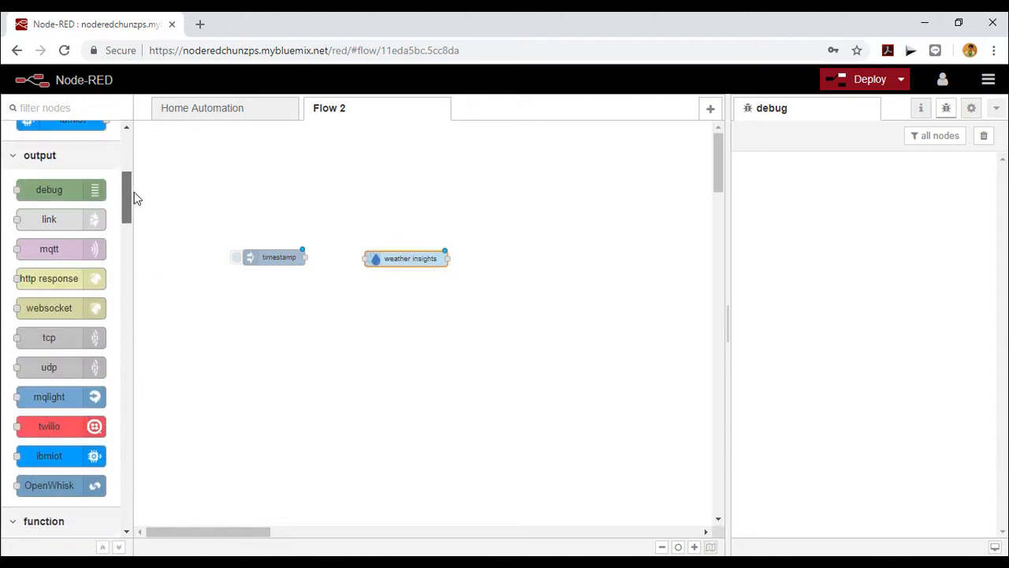
scroll(81, 264, "up", 2)
left_click_drag(67, 296, 544, 257)
left_click_drag(729, 262, 781, 261)
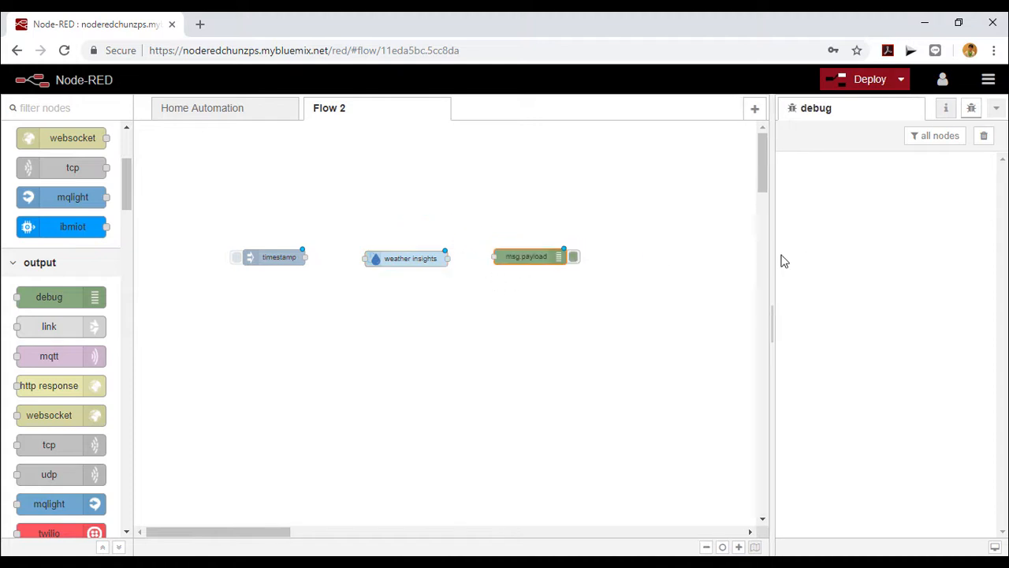
- Wire the timestamp node to the weather insights node, and the weather insights node to the debug node
mouse_move(303, 257)
left_mouse_down()
mouse_move(373, 261)
mouse_move(365, 258)
left_mouse_up()
left_click_drag(447, 257, 496, 256)
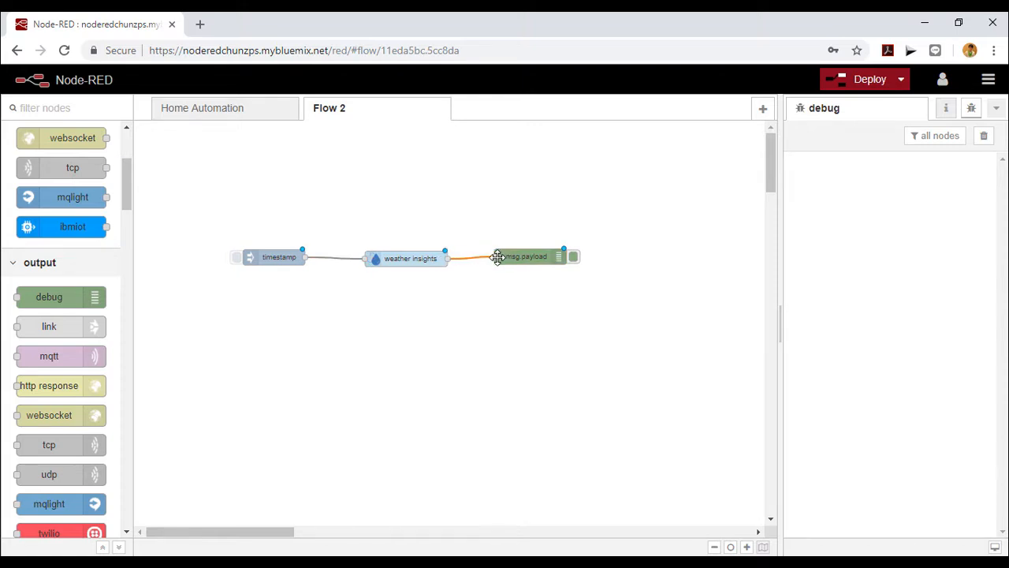
left_click(417, 260)
double_click(421, 260)
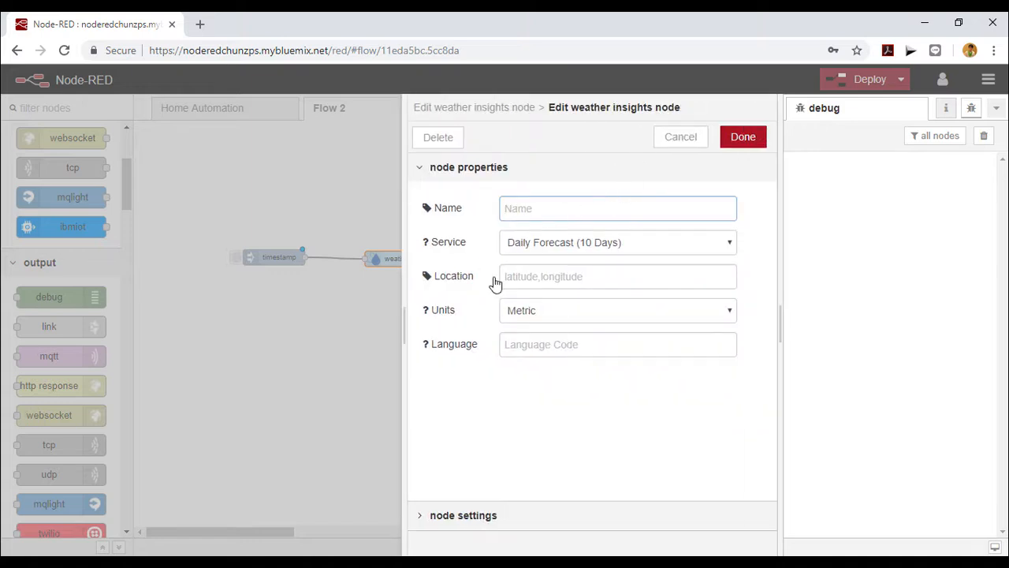
left_click(679, 139)
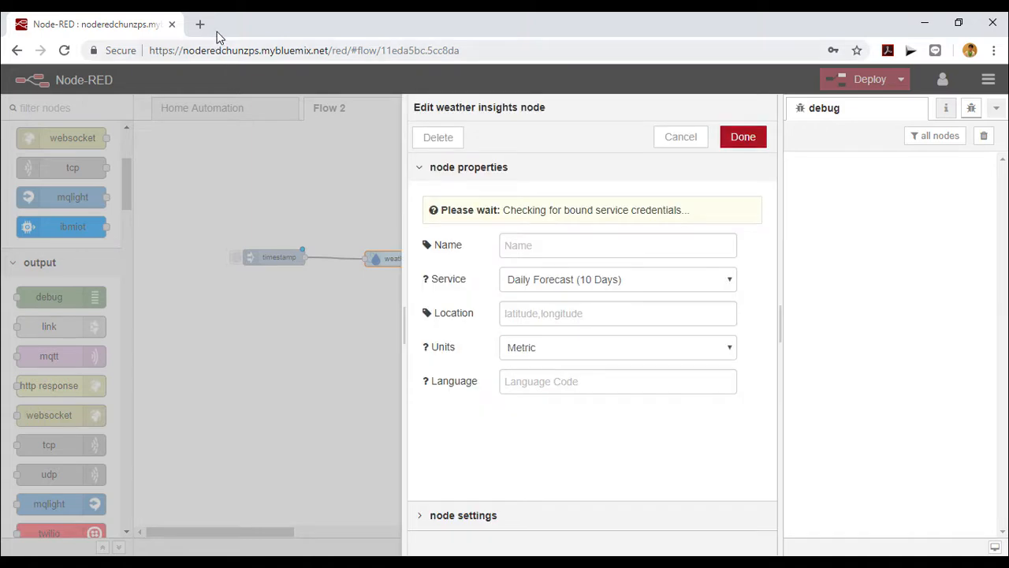
left_click(682, 138)
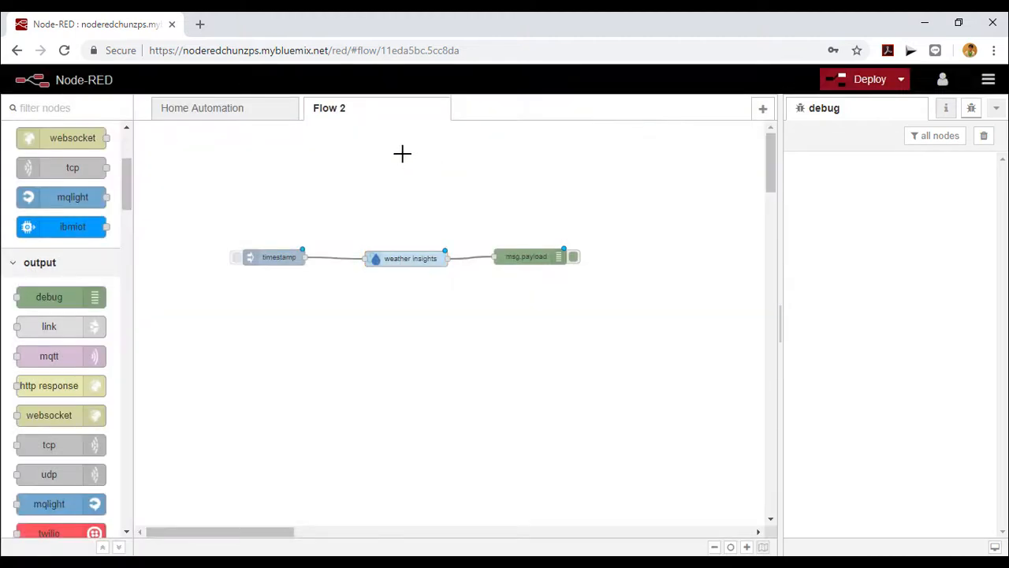
- Search the web for "bluemix ibm" in a new browser tab and open the IBM Cloud sign-up result
left_click(201, 26)
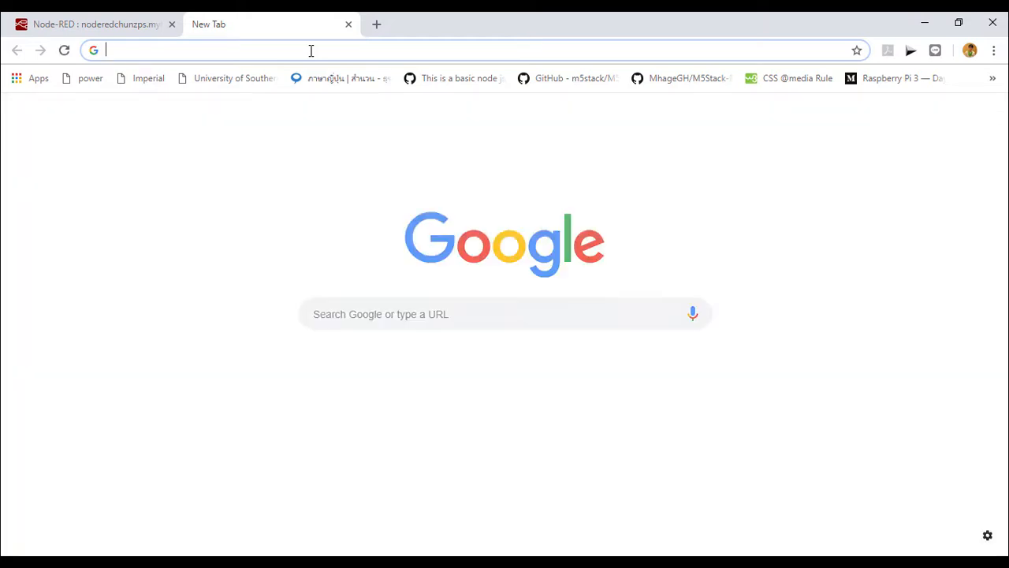
type("bluemix ibm")
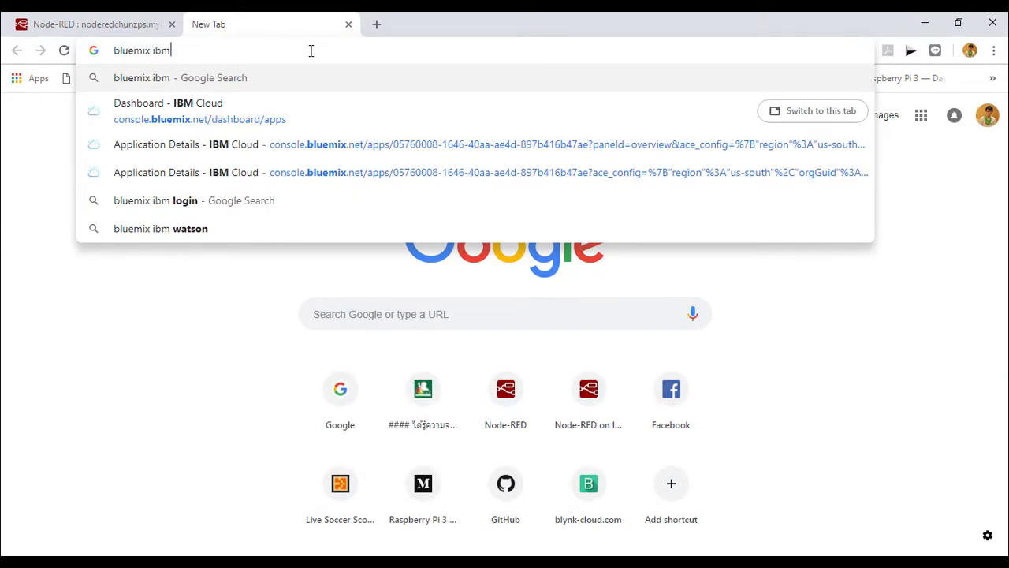
key("Return")
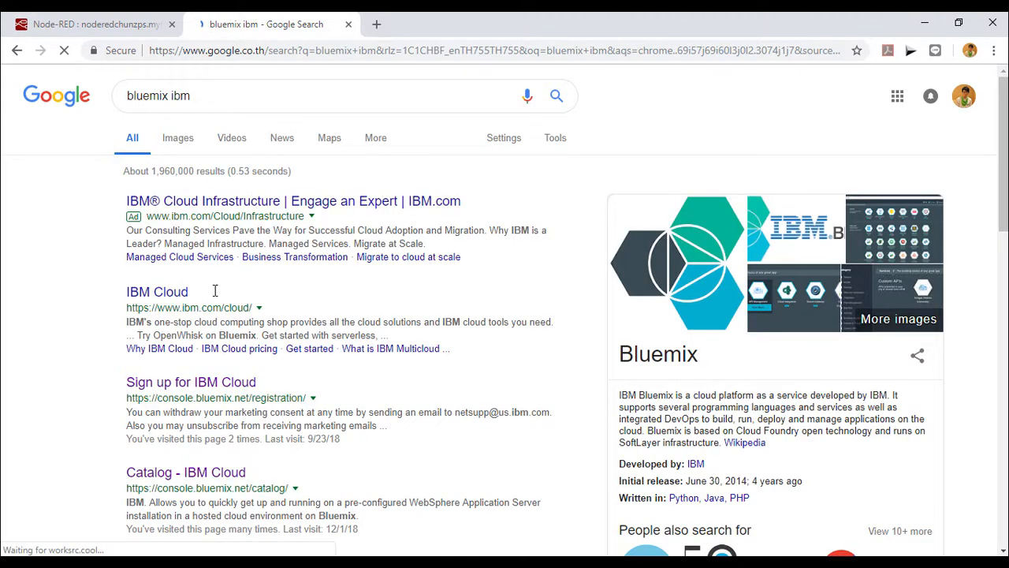
left_click(205, 383)
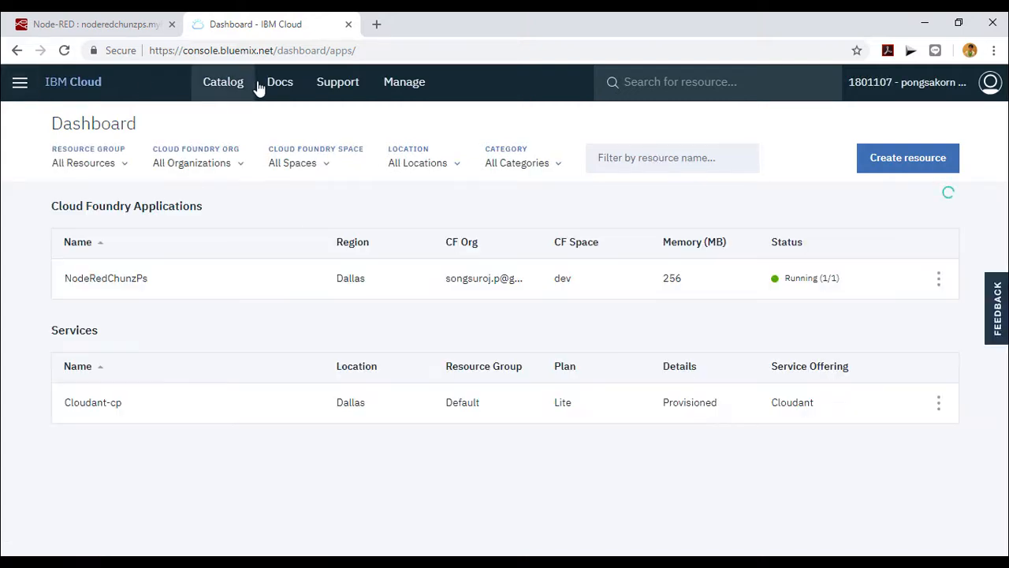
- Search the IBM Cloud catalog for "weather" and open the Weather Company Data service under Analytics
left_click(224, 90)
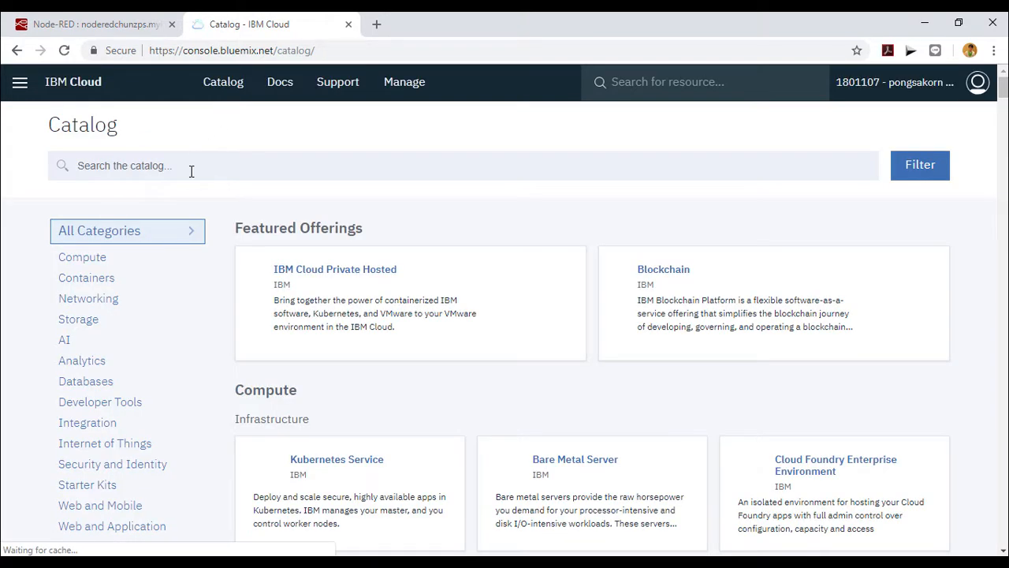
left_click(183, 168)
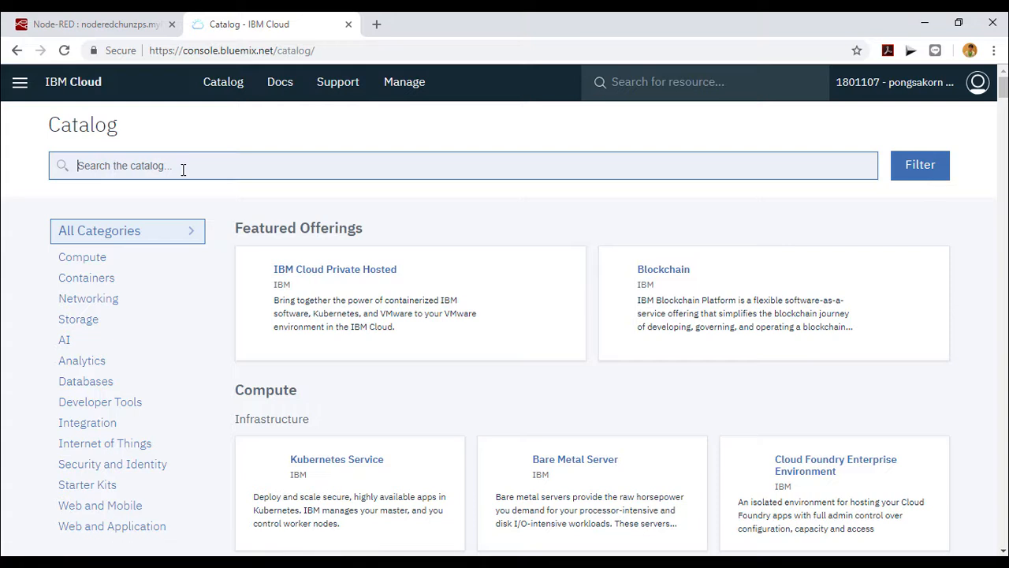
type("weather")
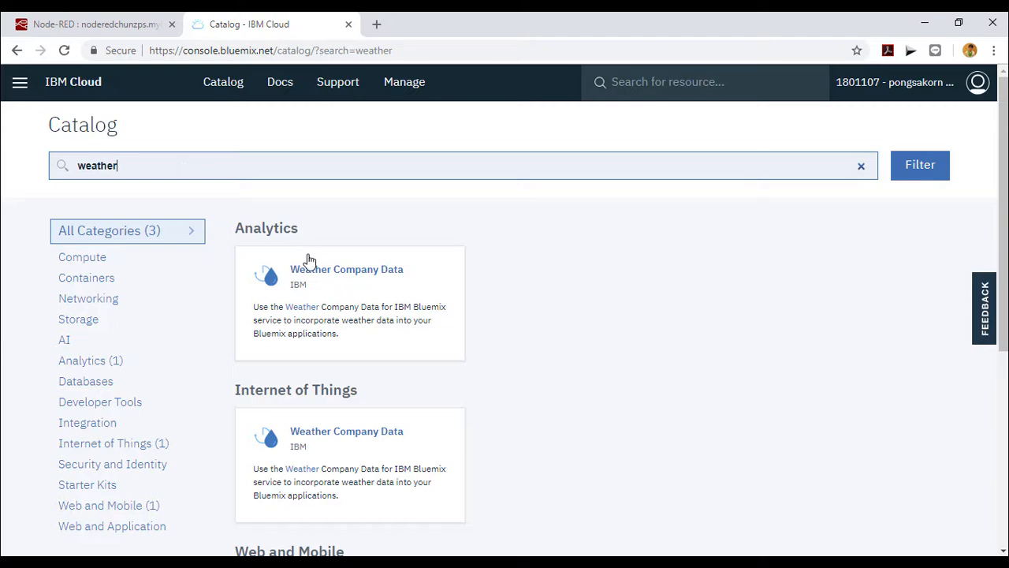
left_click(321, 278)
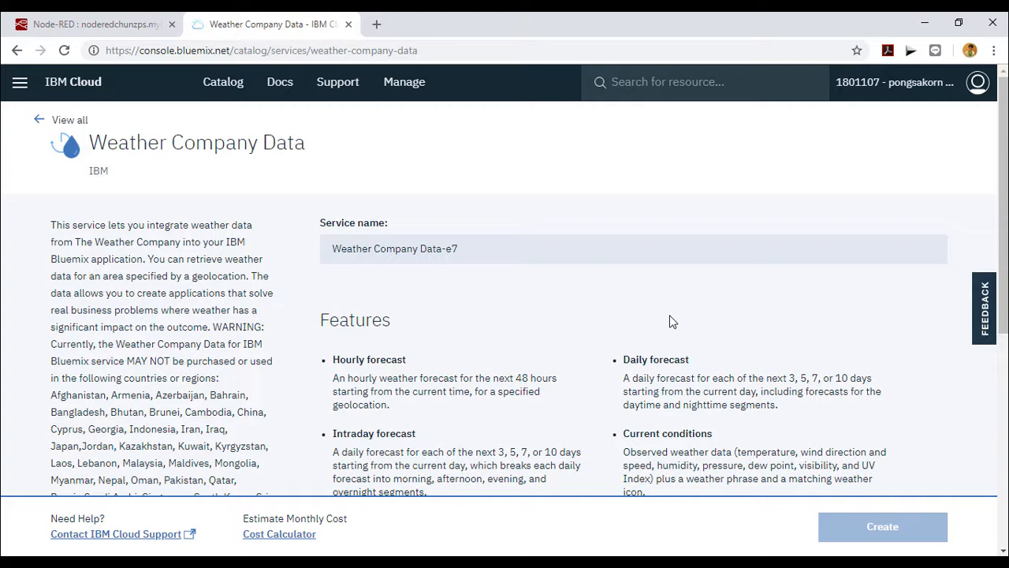
- Create the Weather Company Data service with its default service name
scroll(669, 322, "down", 6)
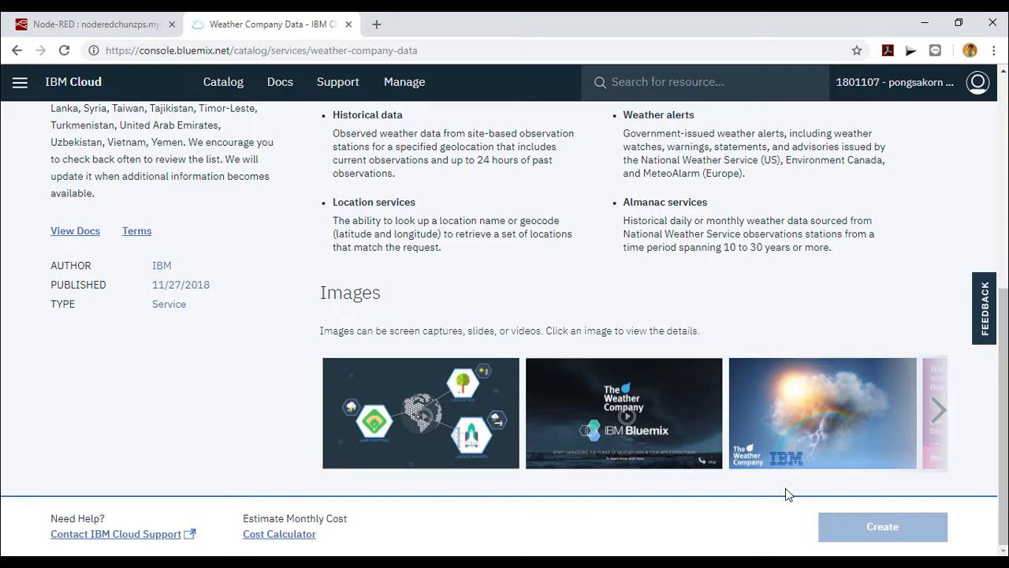
left_click(879, 526)
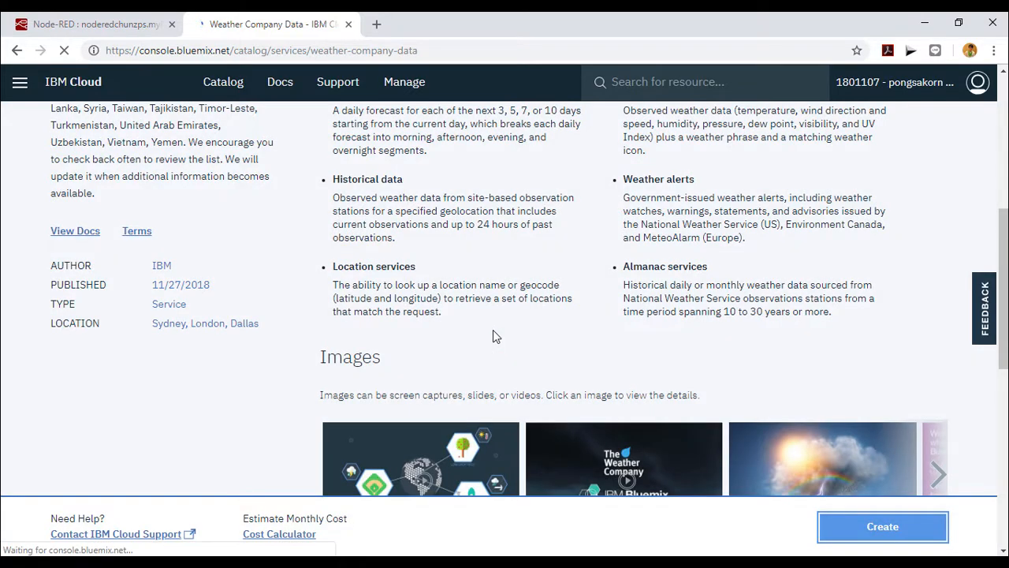
scroll(495, 336, "down", 5)
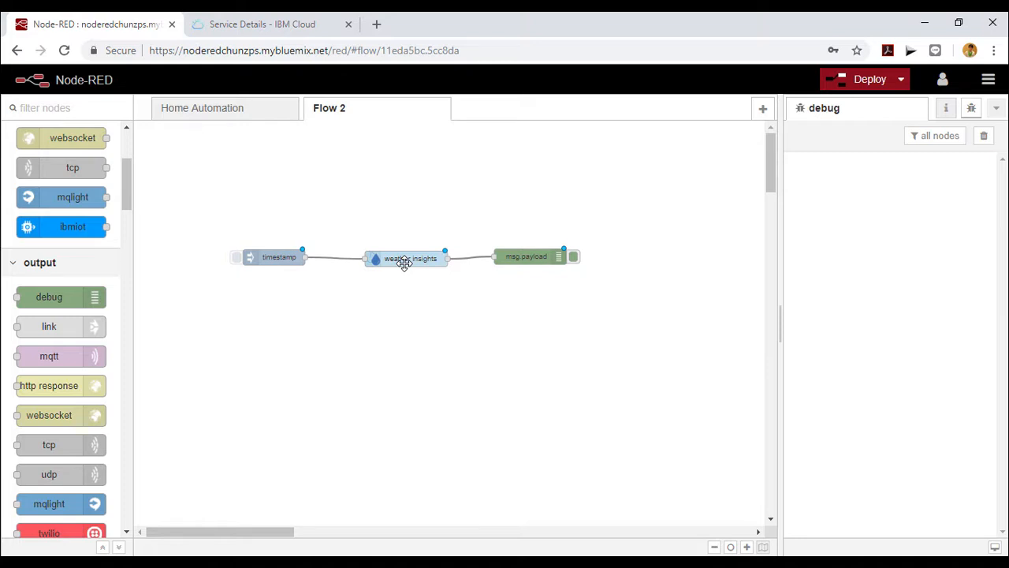
- Switch to Node-RED and open the weather insights node's location setting for editing
double_click(404, 262)
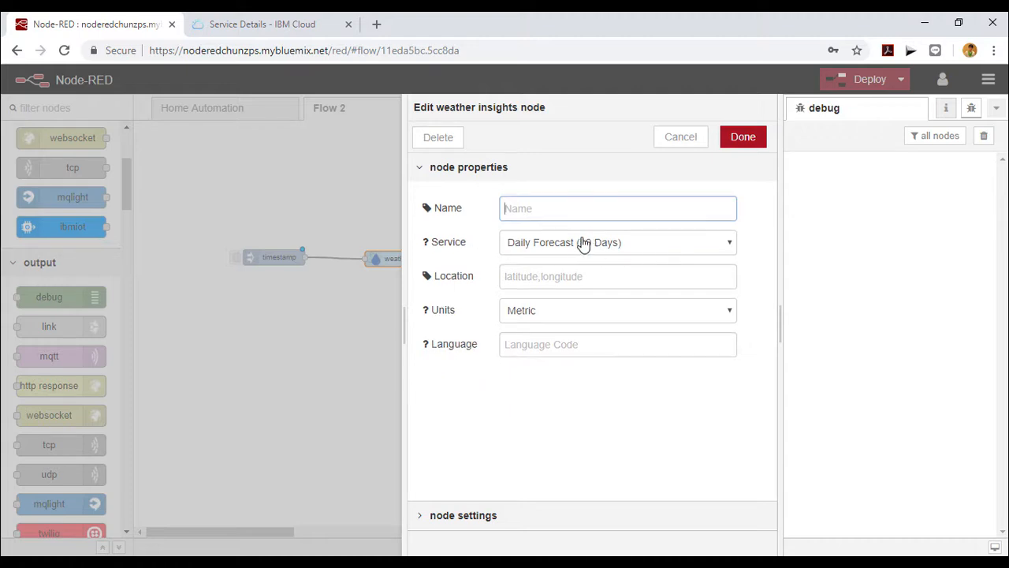
left_click(570, 275)
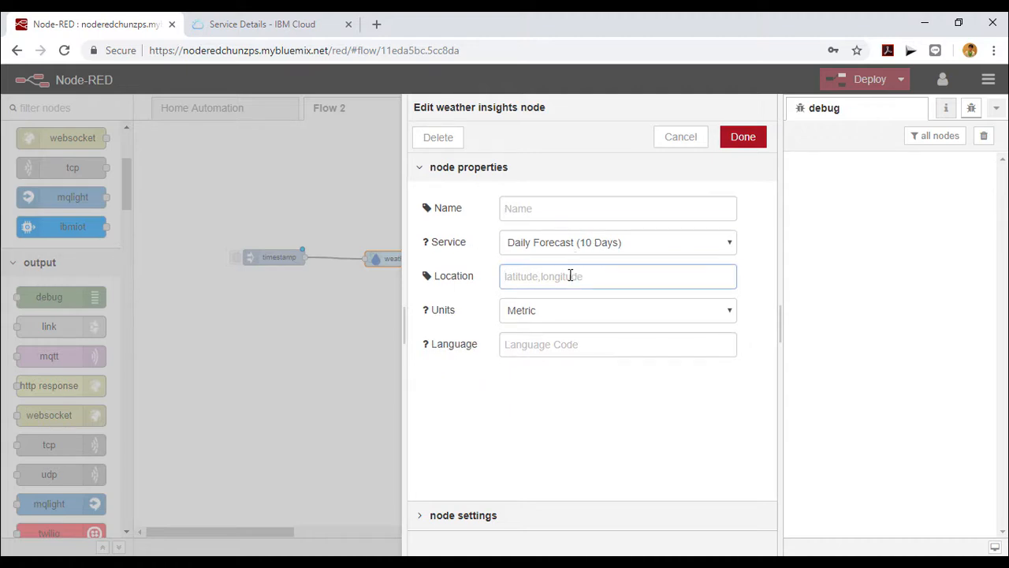
- Search Google for "longitude latitude" in a new browser tab and open the LatLong.net coordinate finder
left_click(376, 24)
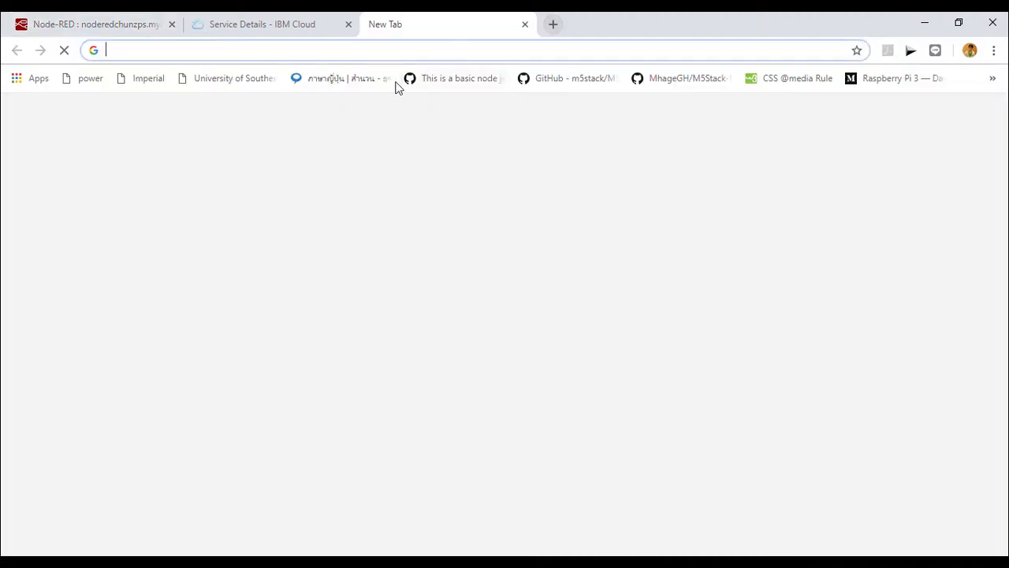
type("goo")
key("Return")
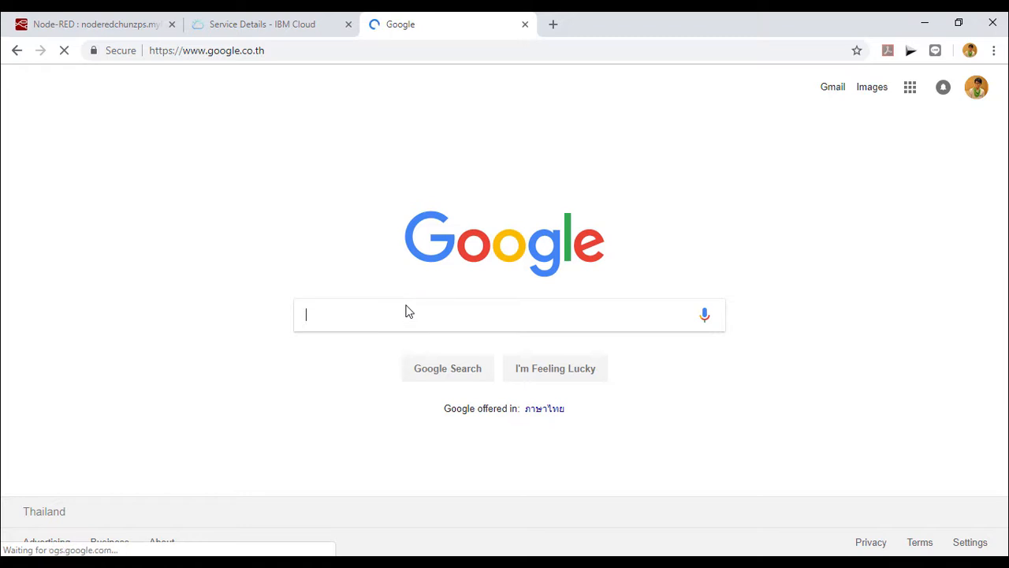
type("longtit")
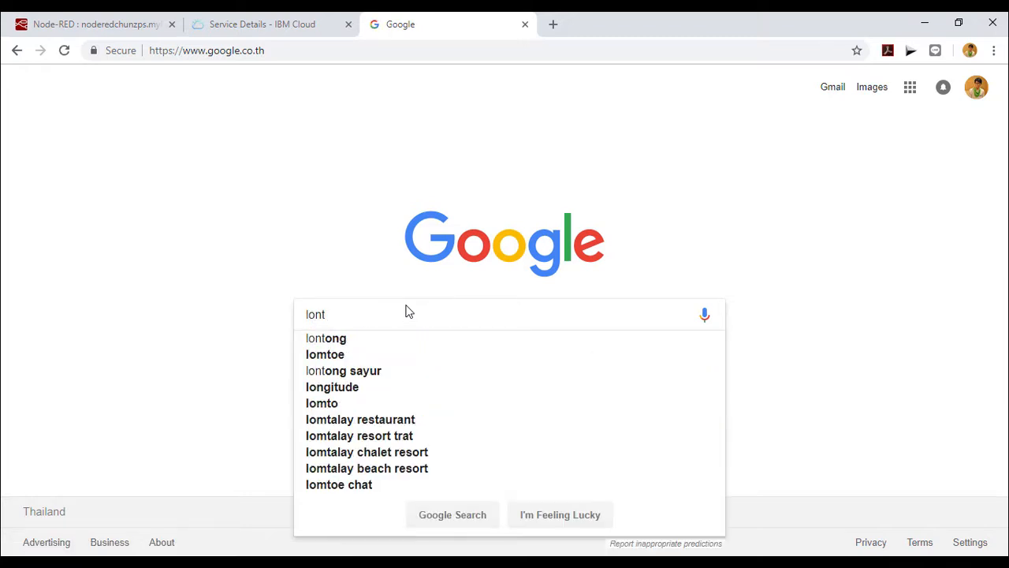
type("ude")
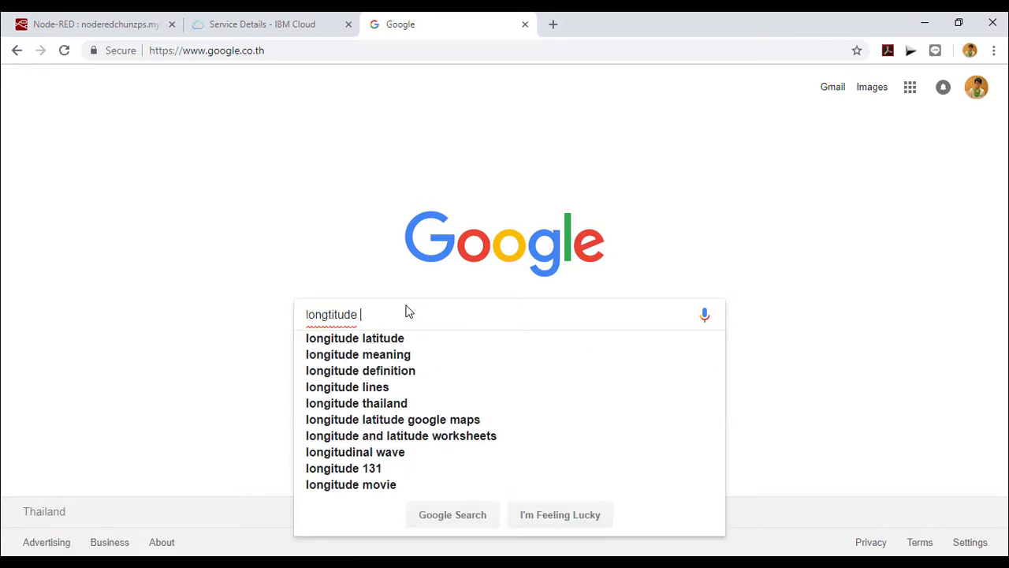
left_click(479, 338)
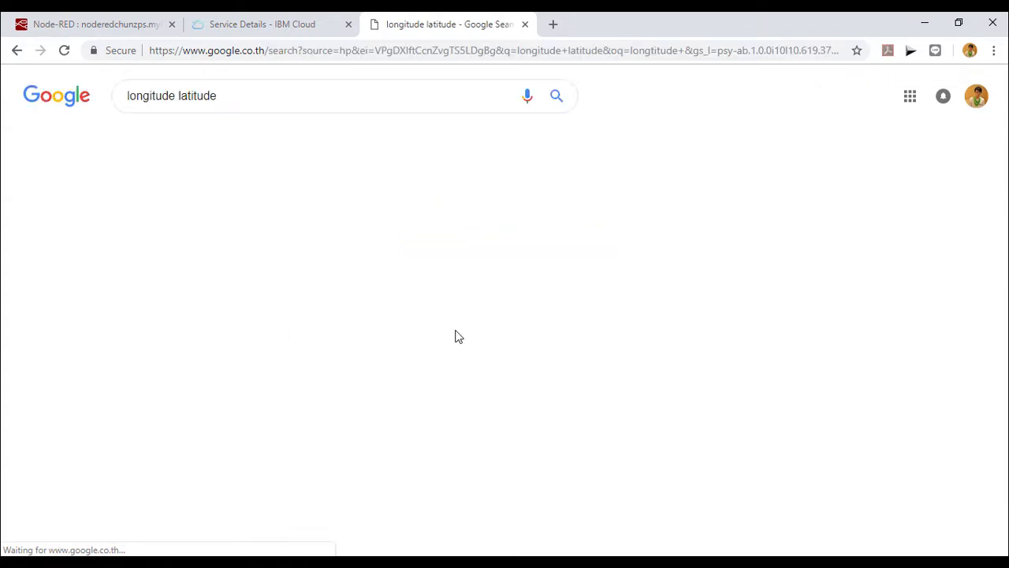
left_click(268, 201)
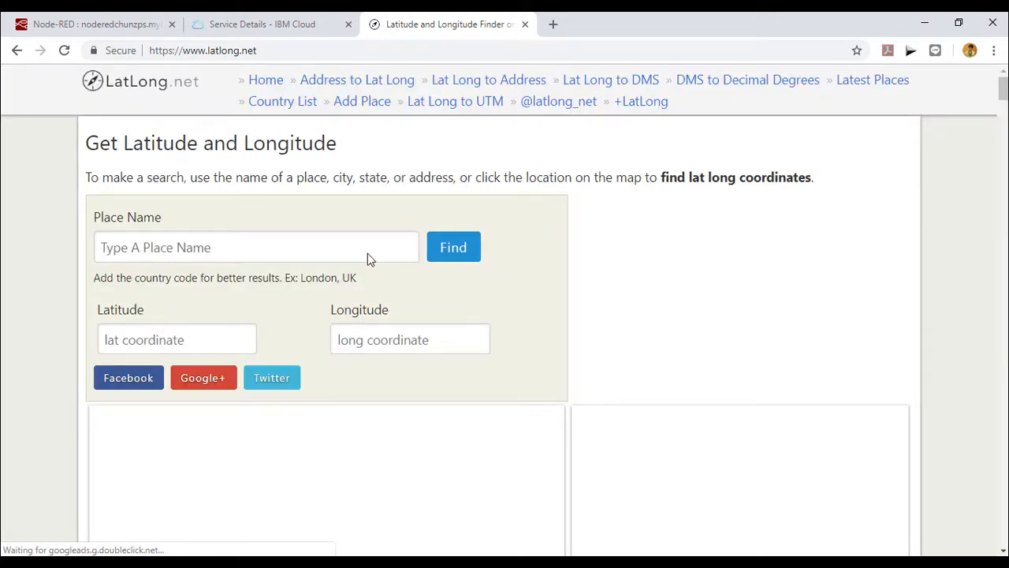
- Look up the latitude and longitude of Bangkok on LatLong.net
left_click(345, 248)
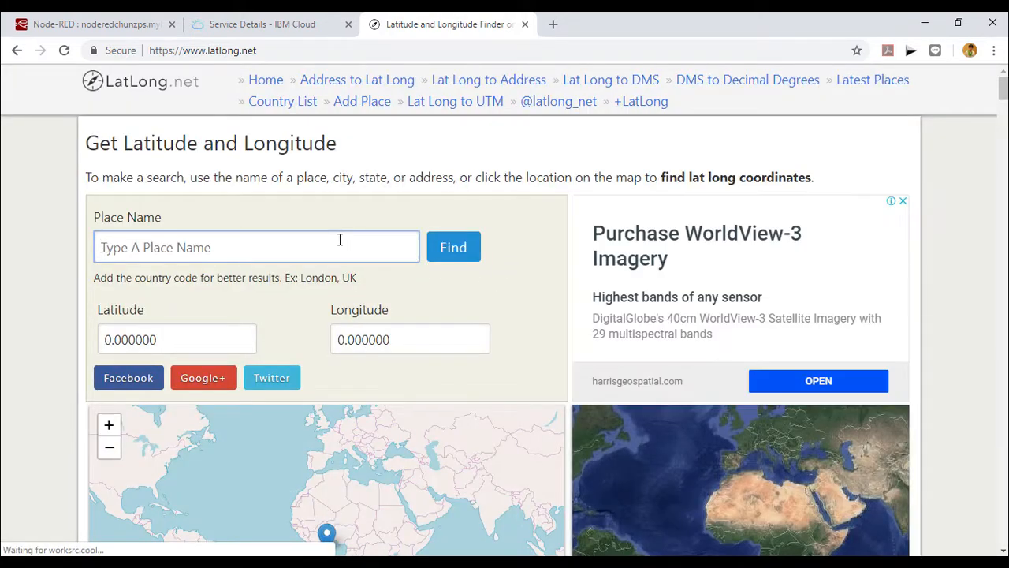
type("Bagnkok")
key("BackSpace")
key("BackSpace")
key("BackSpace")
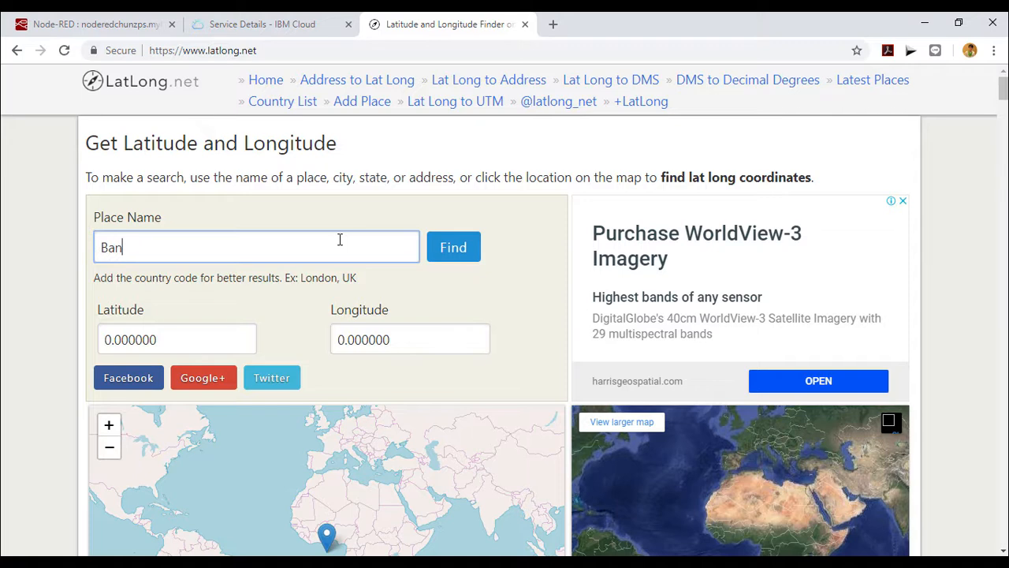
left_click(456, 247)
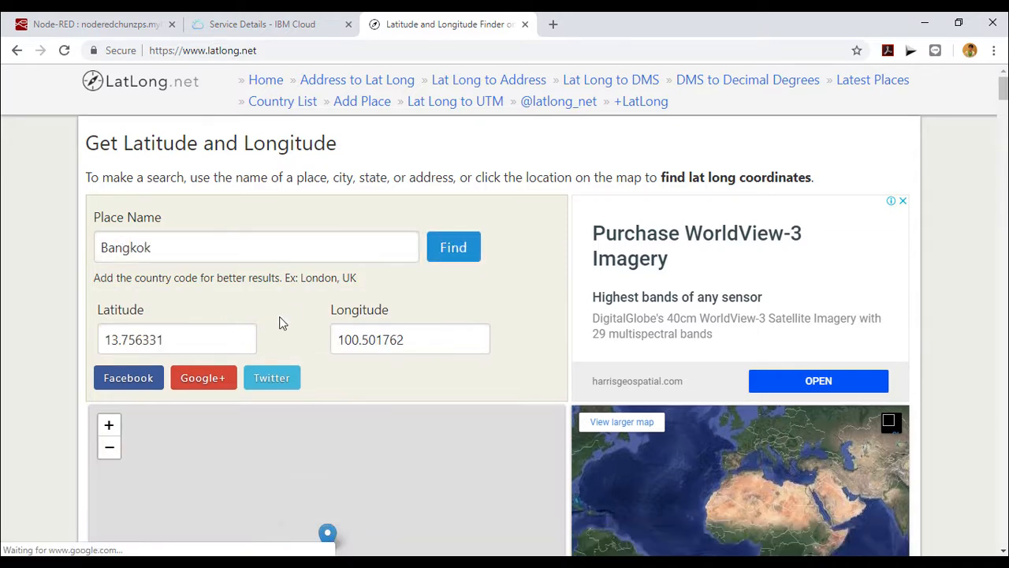
- Copy Bangkok's latitude 13.756331 into the weather insights node's location in Node-RED
double_click(204, 340)
key("ctrl+c")
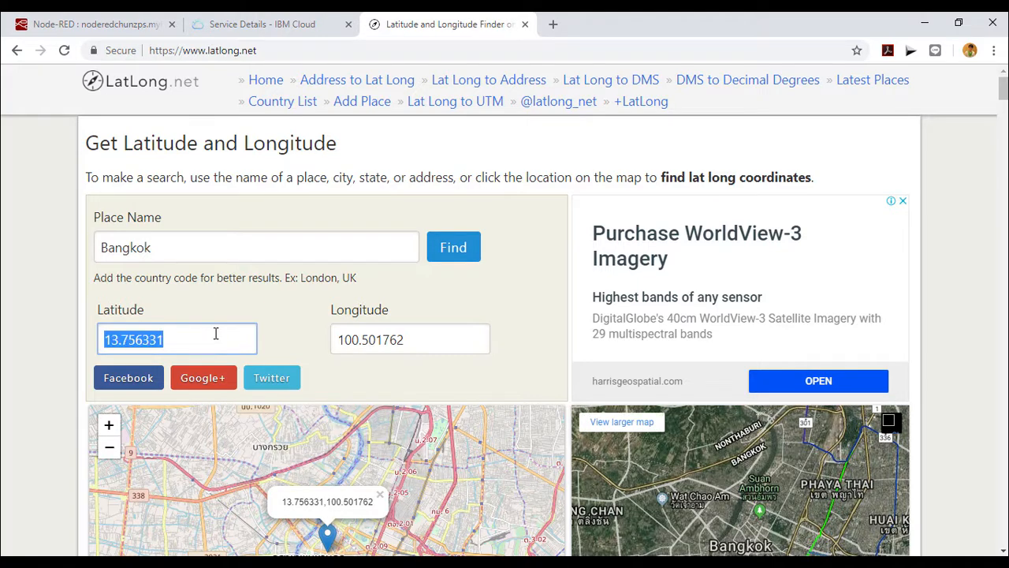
left_click(113, 27)
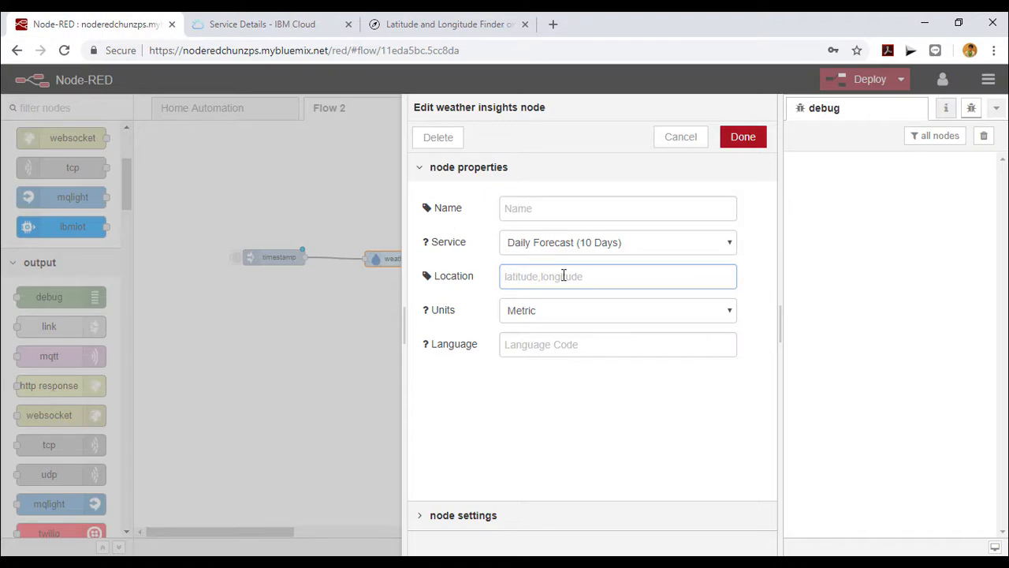
key("ctrl+v")
- Append a comma and Bangkok's longitude 100.501762 from LatLong.net to the weather insights node's location, and save the node
left_click(406, 24)
left_click(419, 340)
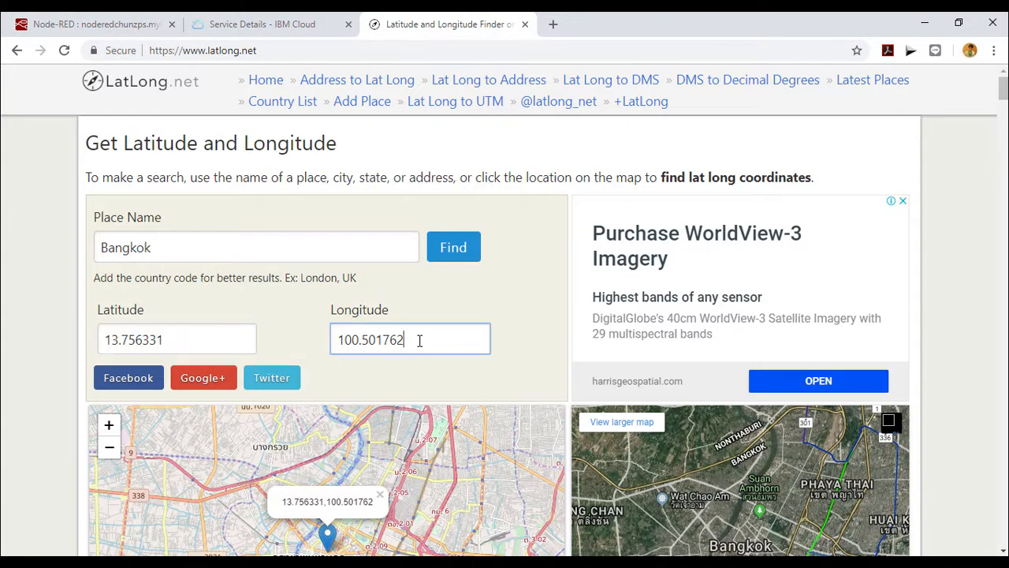
double_click(419, 340)
key("ctrl+c")
left_click(95, 23)
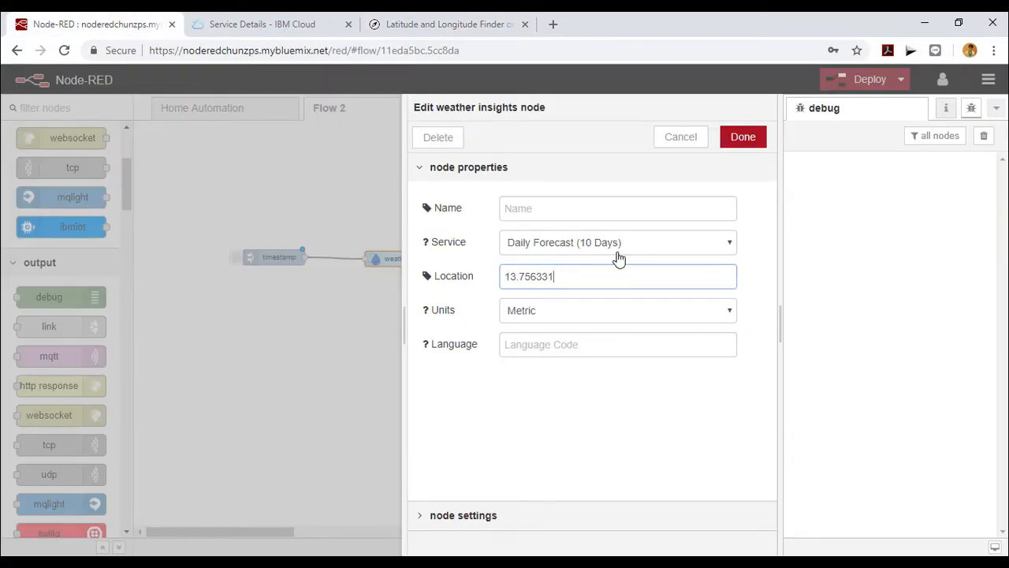
type(",")
key("ctrl+v")
left_click(757, 136)
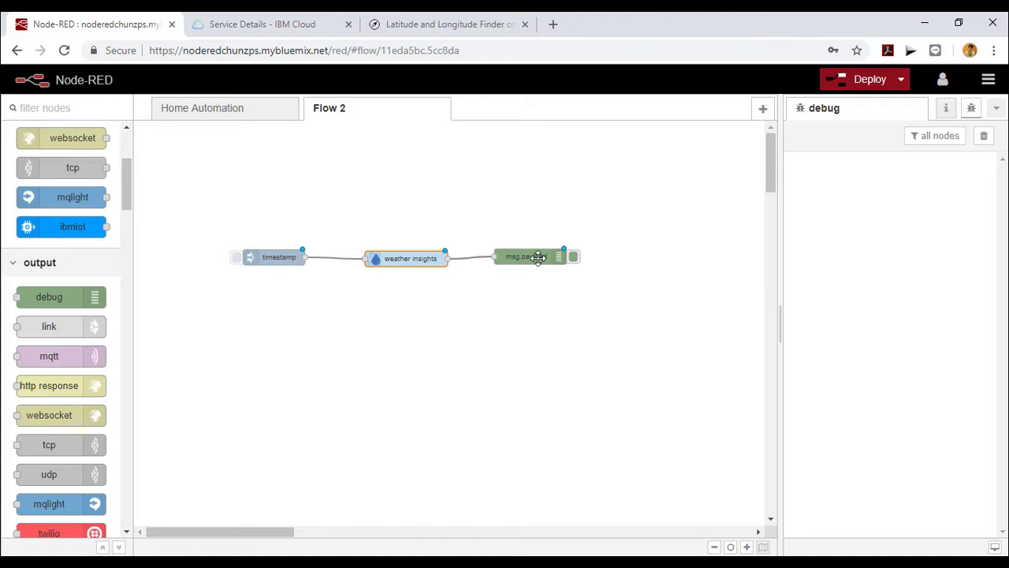
- Set the debug node's output to msg.forecast and save the node
double_click(539, 257)
double_click(604, 204)
type("for")
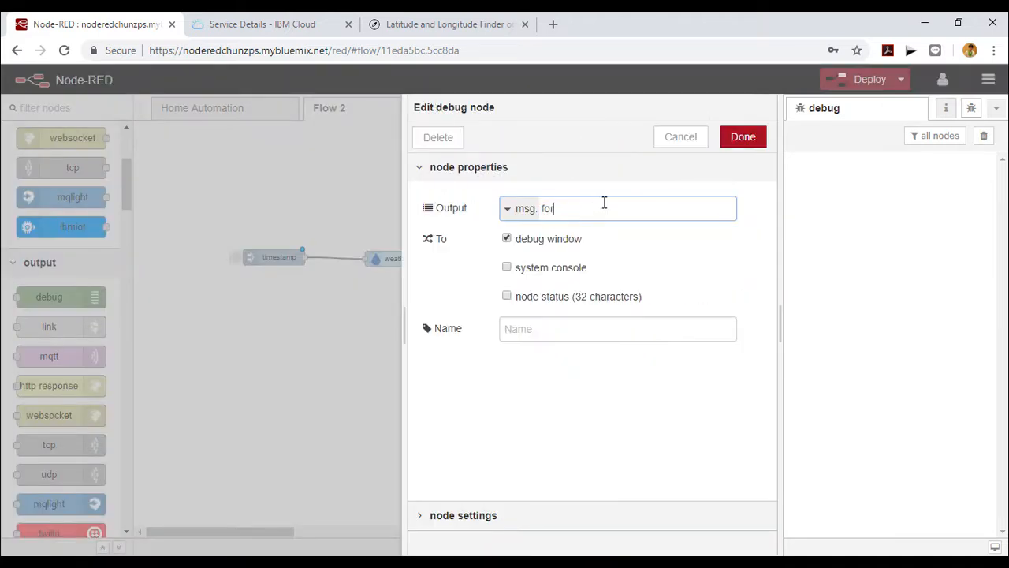
type("ecast")
left_click(742, 136)
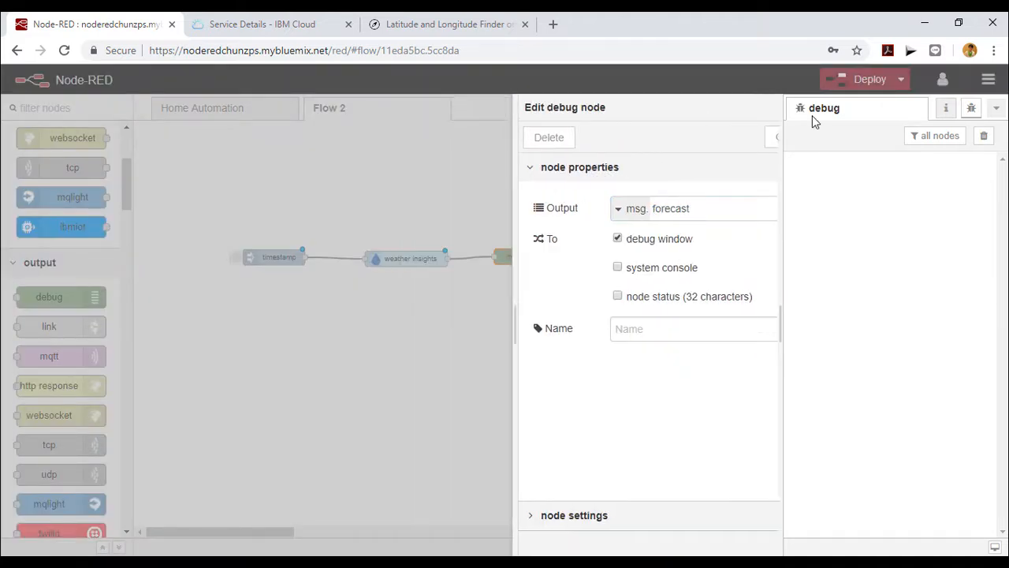
- Deploy the flow and trigger the timestamp node to test the msg.forecast output
left_click(859, 81)
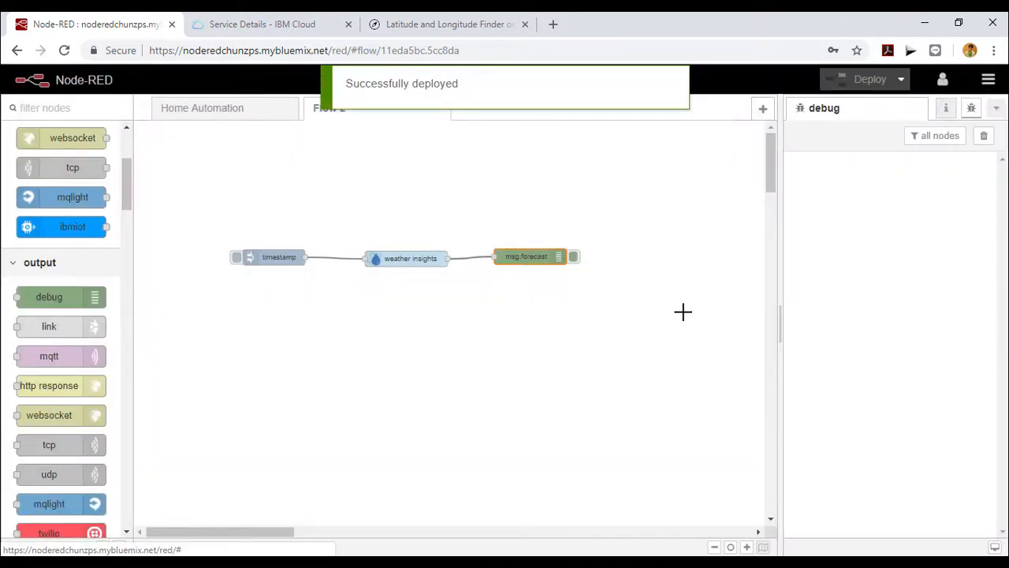
left_click(236, 260)
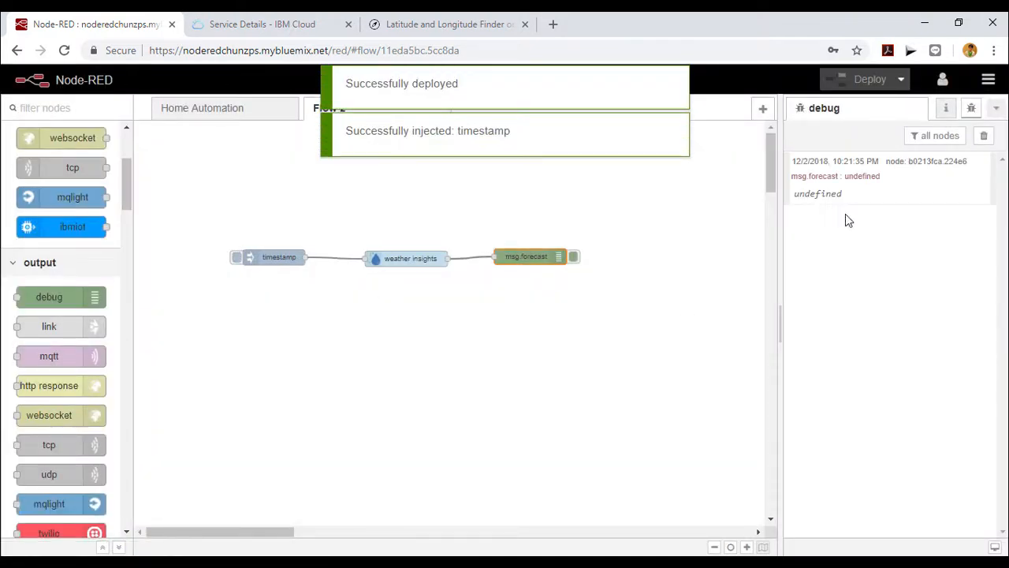
- Review the weather insights node's settings, keeping the Daily Forecast (10 Days) service, and save the node
double_click(415, 258)
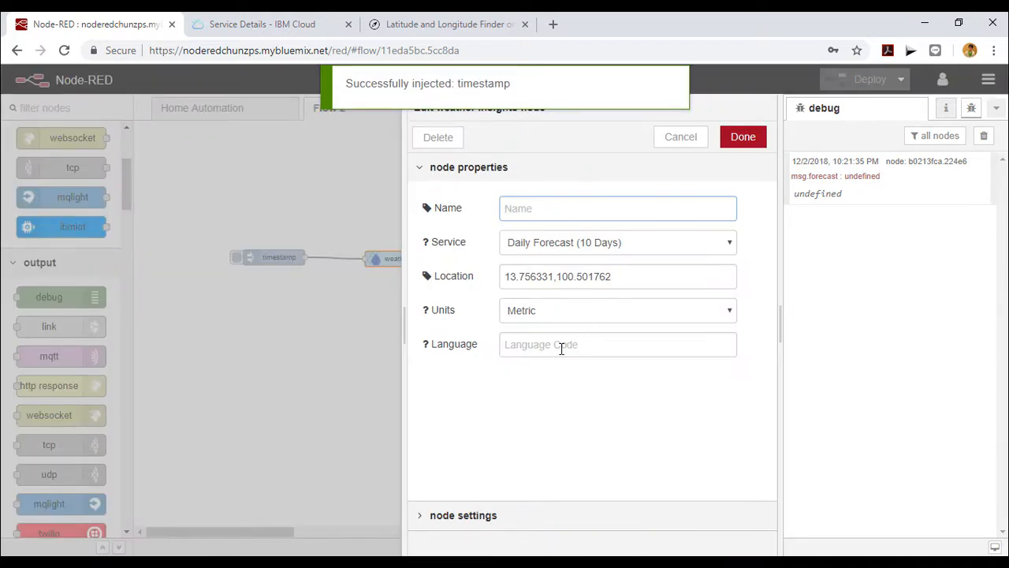
left_click(562, 348)
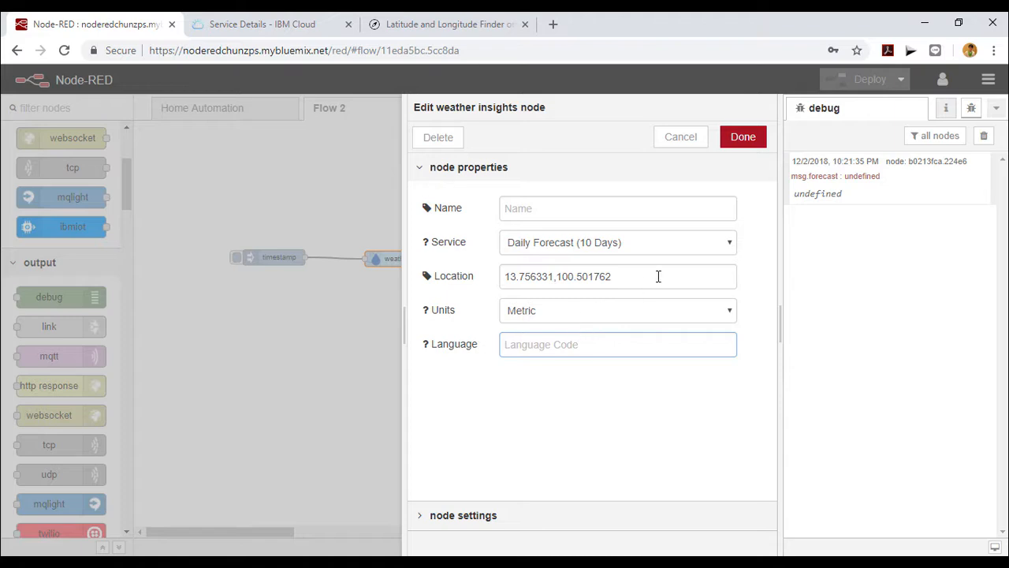
left_click(736, 137)
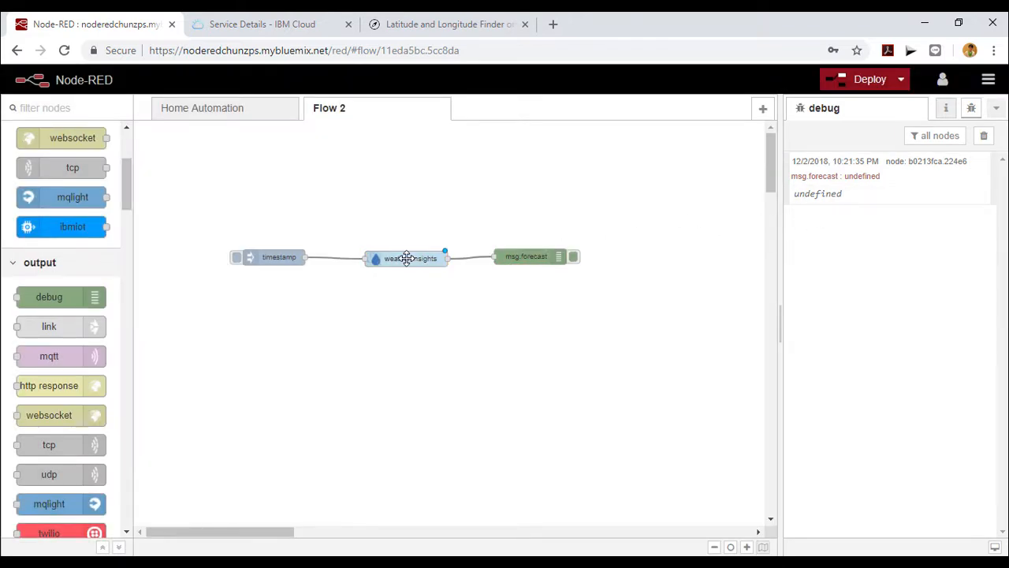
double_click(407, 259)
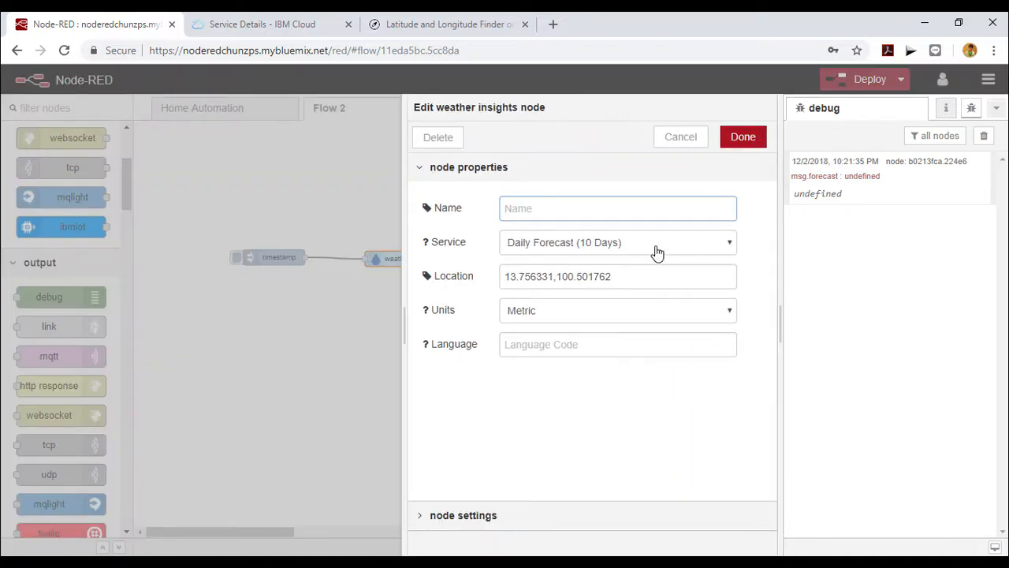
left_click(657, 245)
left_click(623, 268)
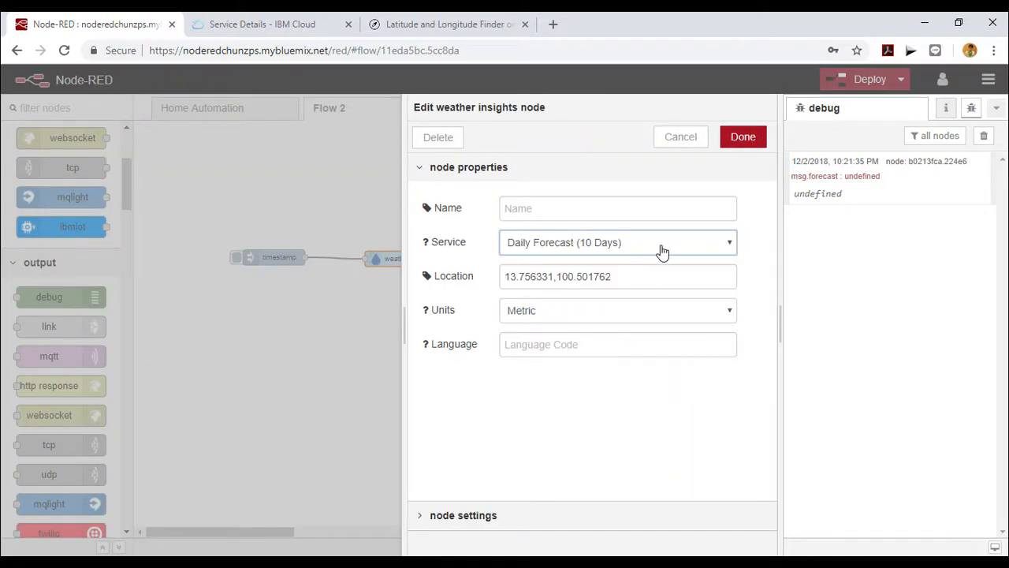
left_click(742, 137)
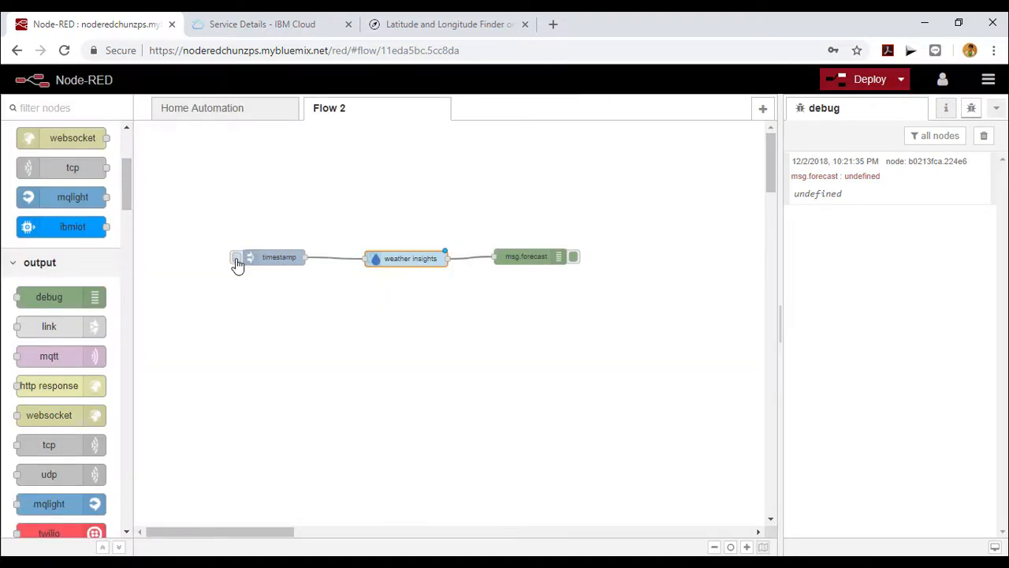
- Redeploy the flow and trigger the timestamp node again to retest the daily forecast
left_click(236, 260)
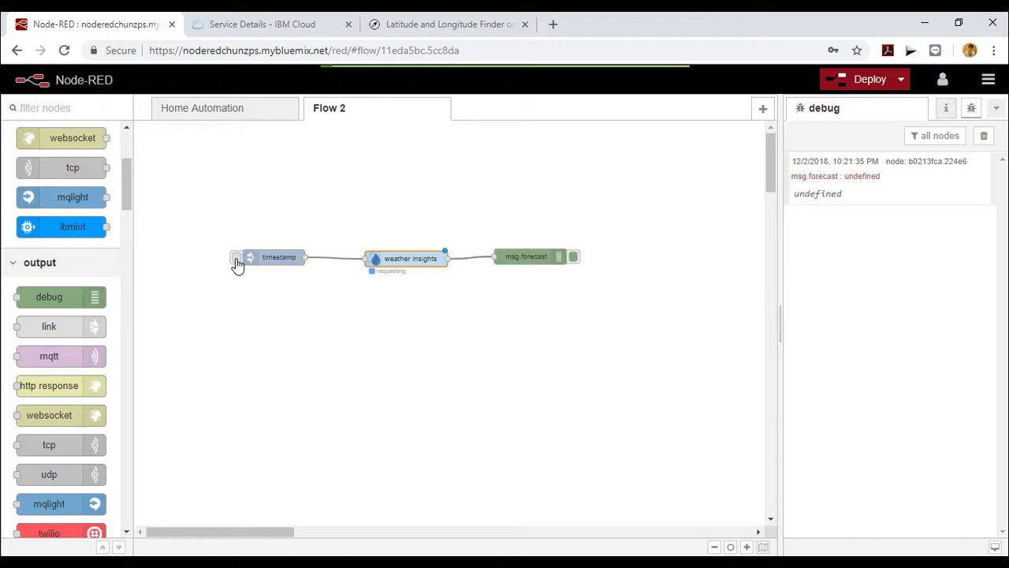
left_click(870, 79)
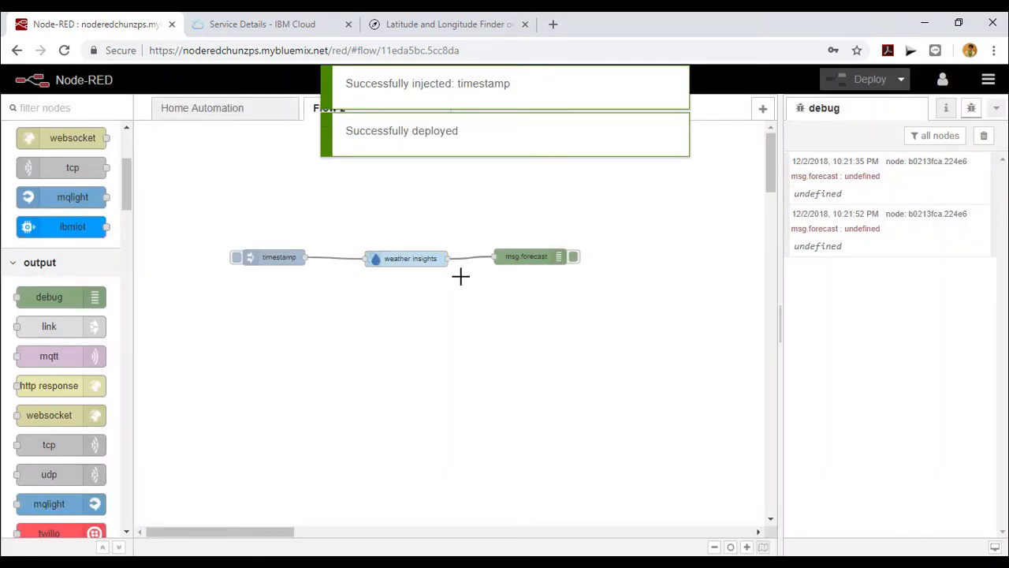
left_click(236, 260)
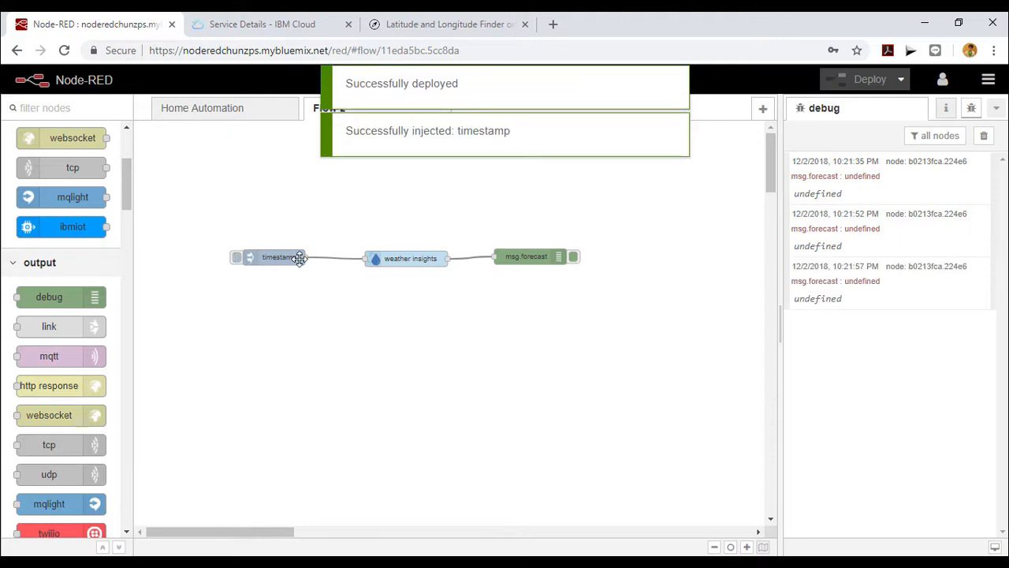
- Set the weather insights node's service to Current Observations and save the node
double_click(536, 259)
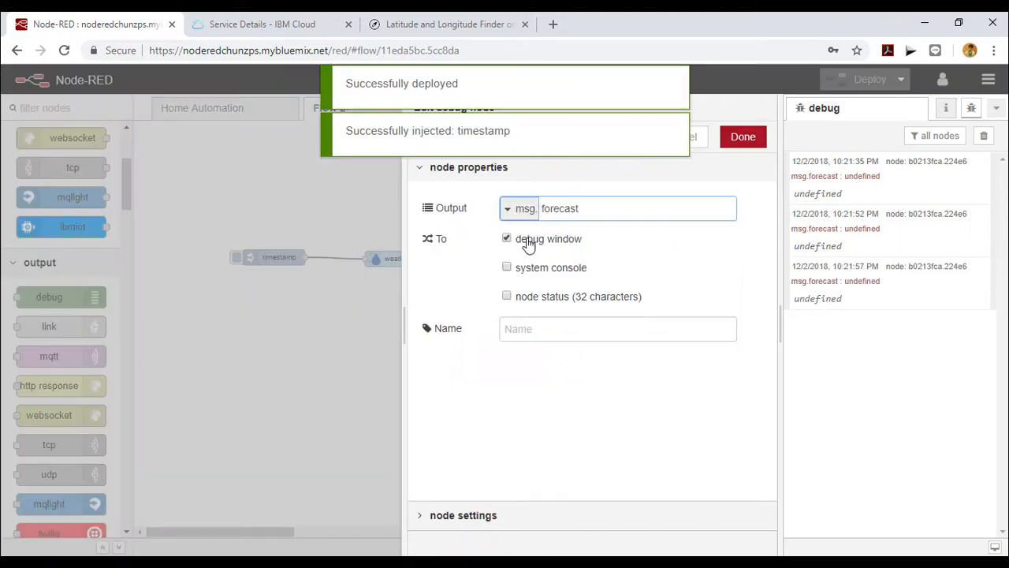
left_click(678, 139)
left_click(426, 259)
double_click(426, 259)
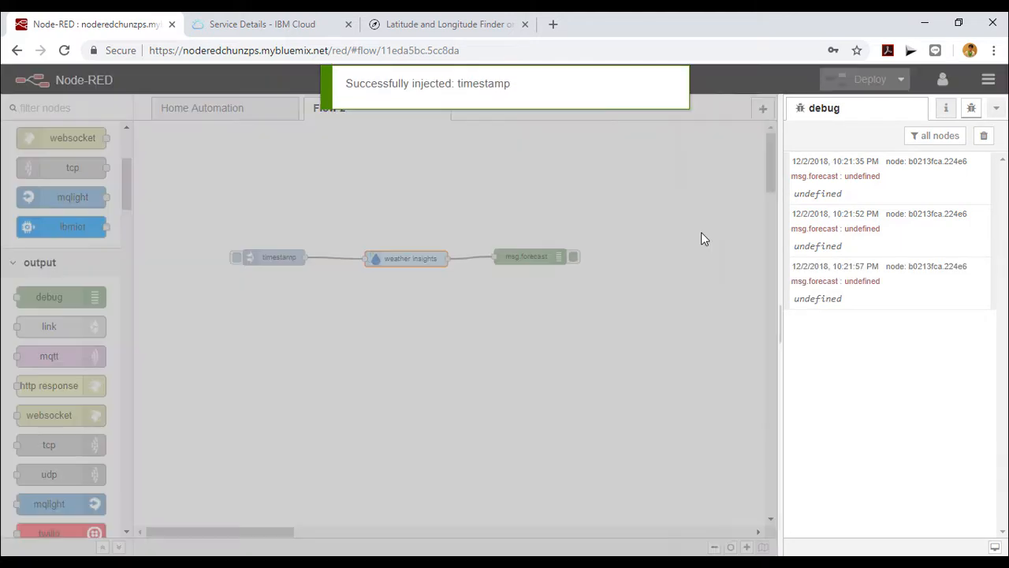
left_click(599, 246)
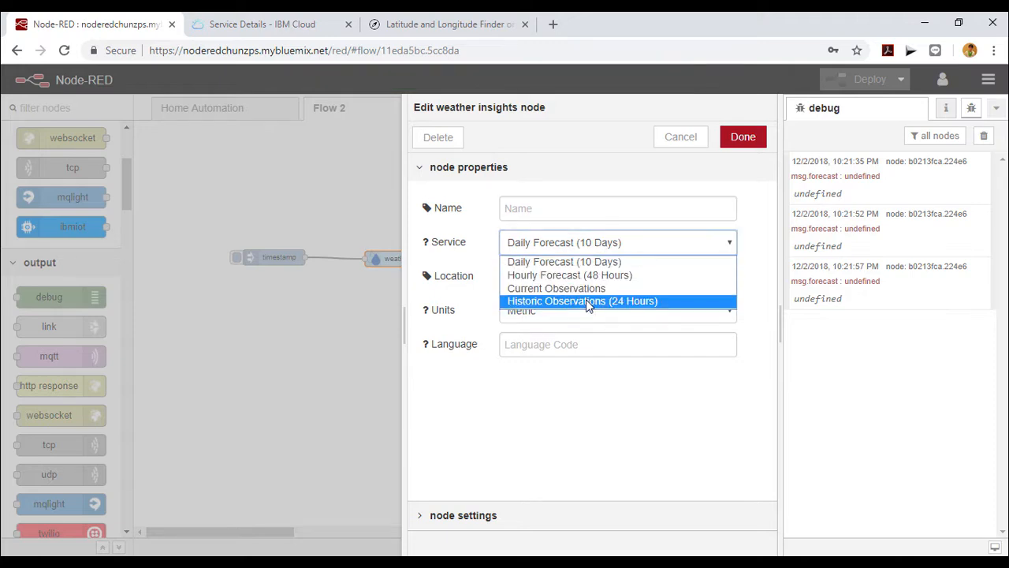
left_click(591, 288)
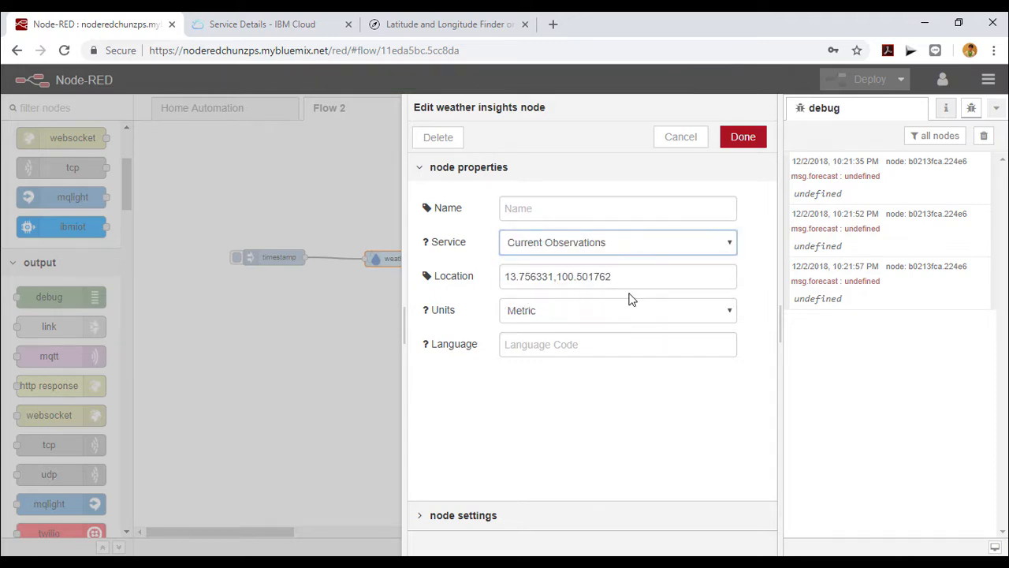
left_click(732, 140)
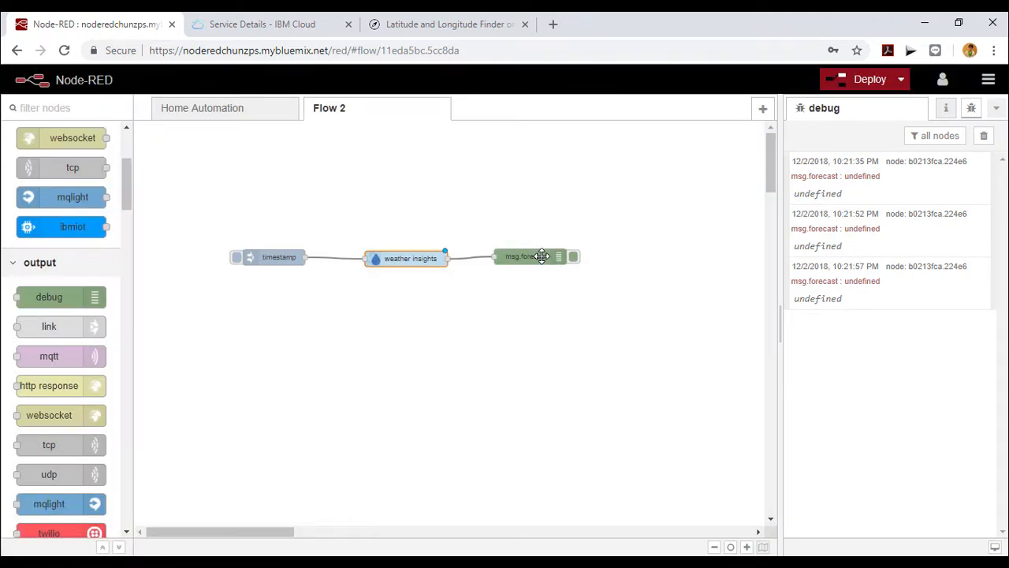
- Set the debug node's output to msg.observation, save the node and deploy the flow
double_click(541, 257)
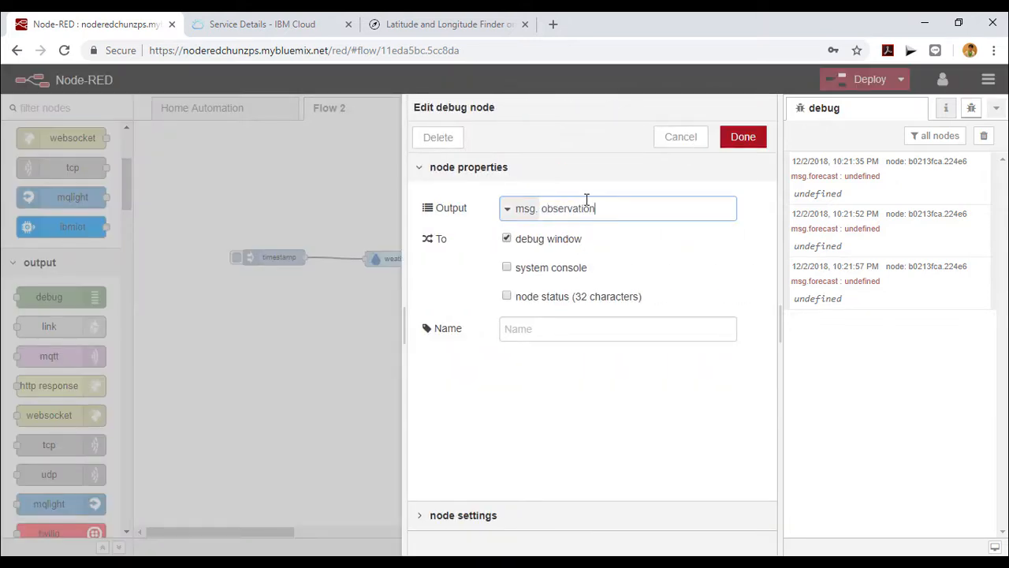
left_click(740, 148)
left_click(848, 82)
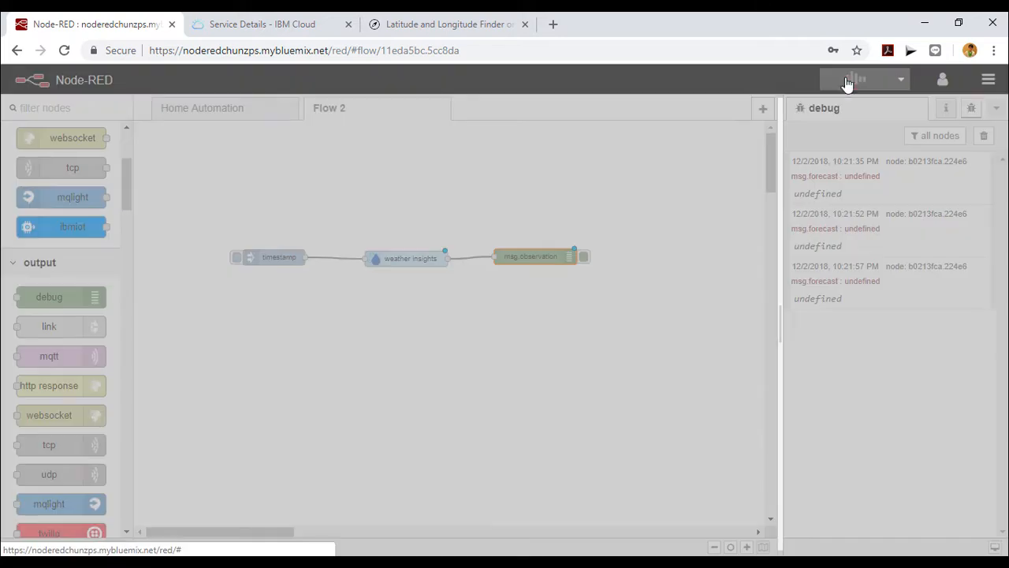
- Clear the old debug messages and trigger the timestamp node to request the current observations
left_click(981, 136)
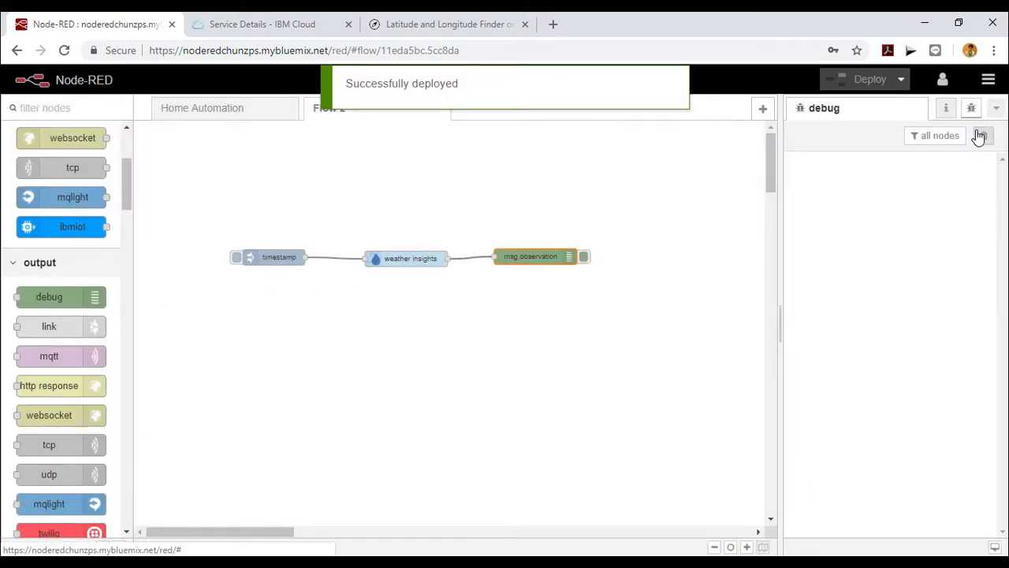
left_click(237, 260)
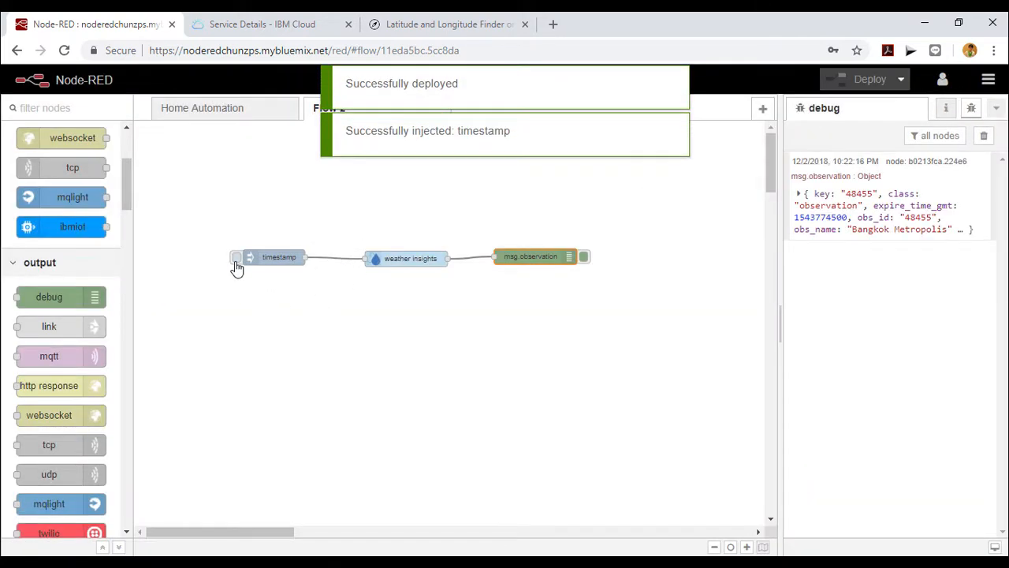
- Expand the observation object in the debug output and examine its weather fields for Bangkok
left_click(796, 194)
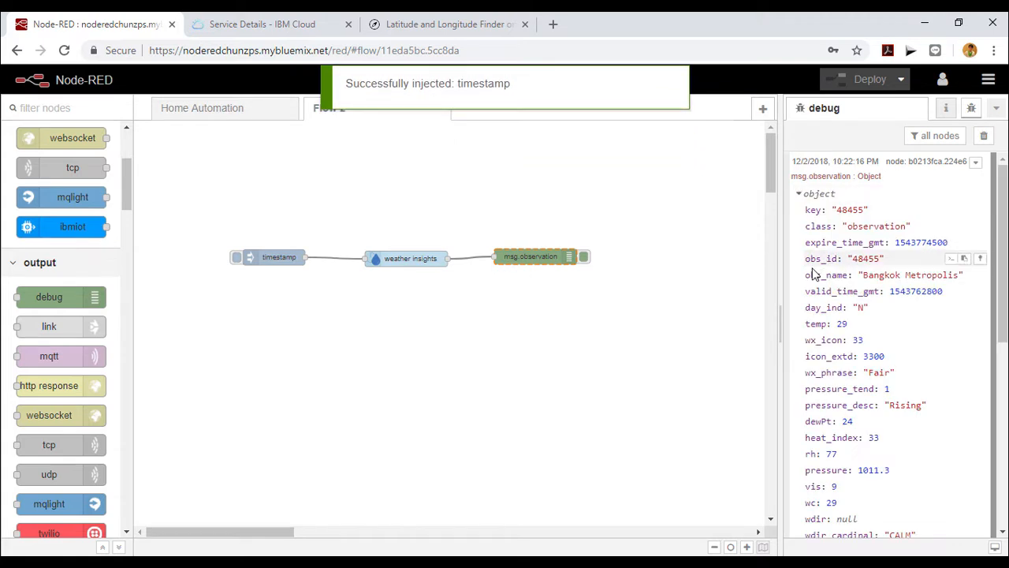
scroll(894, 410, "down", 2)
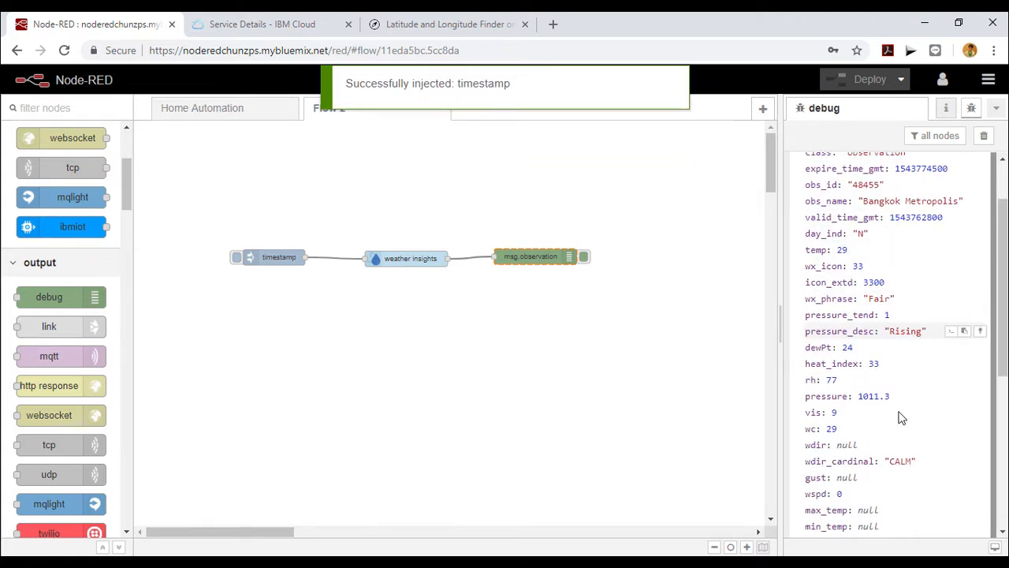
scroll(895, 428, "down", 2)
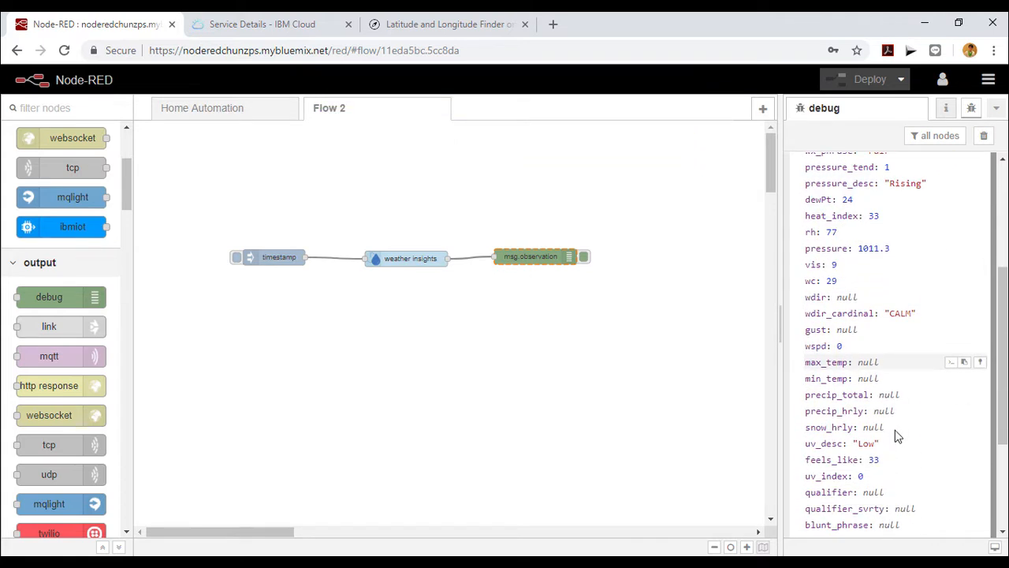
scroll(904, 434, "down", 1)
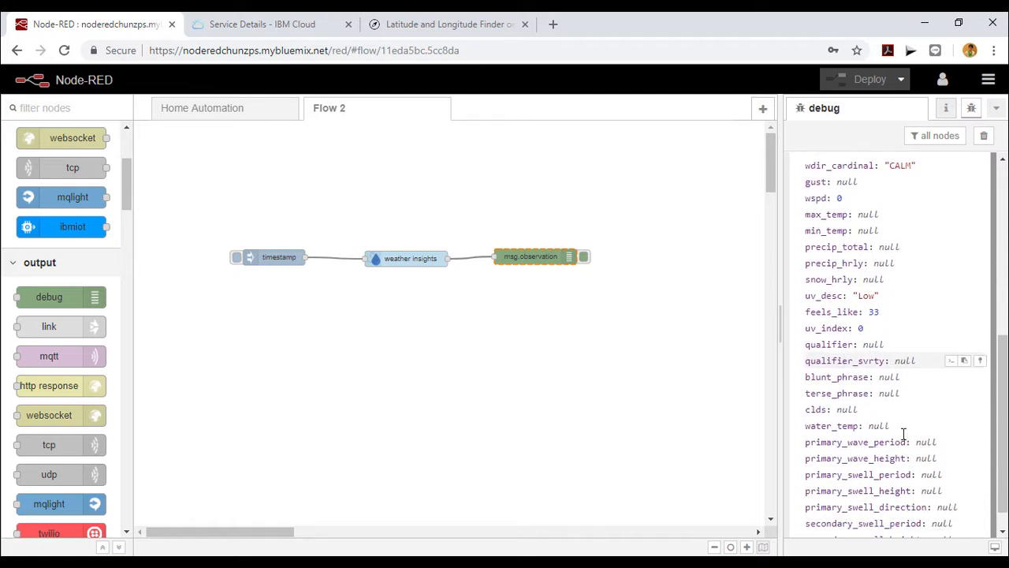
scroll(905, 439, "up", 3)
scroll(905, 439, "down", 1)
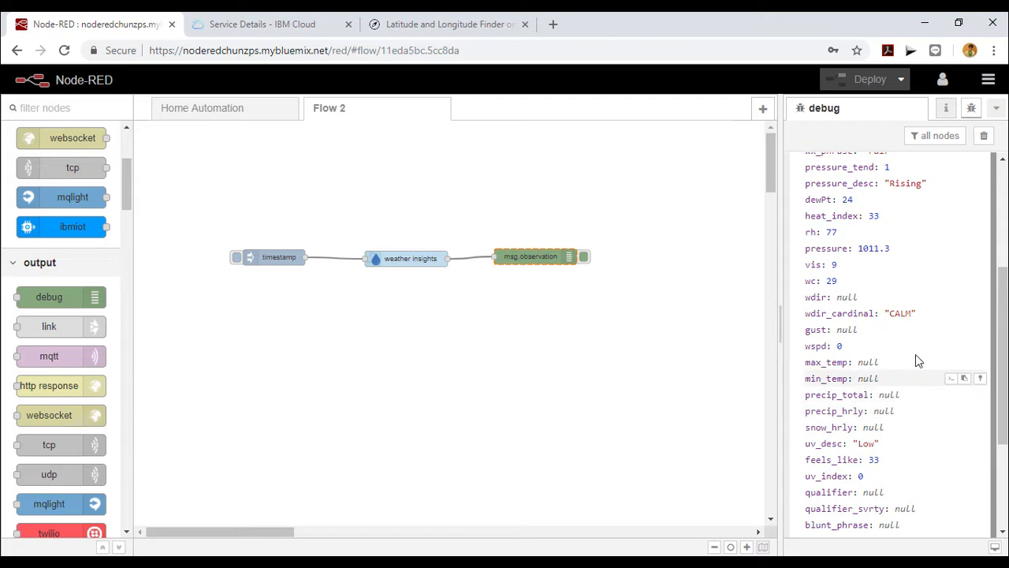
scroll(918, 351, "up", 2)
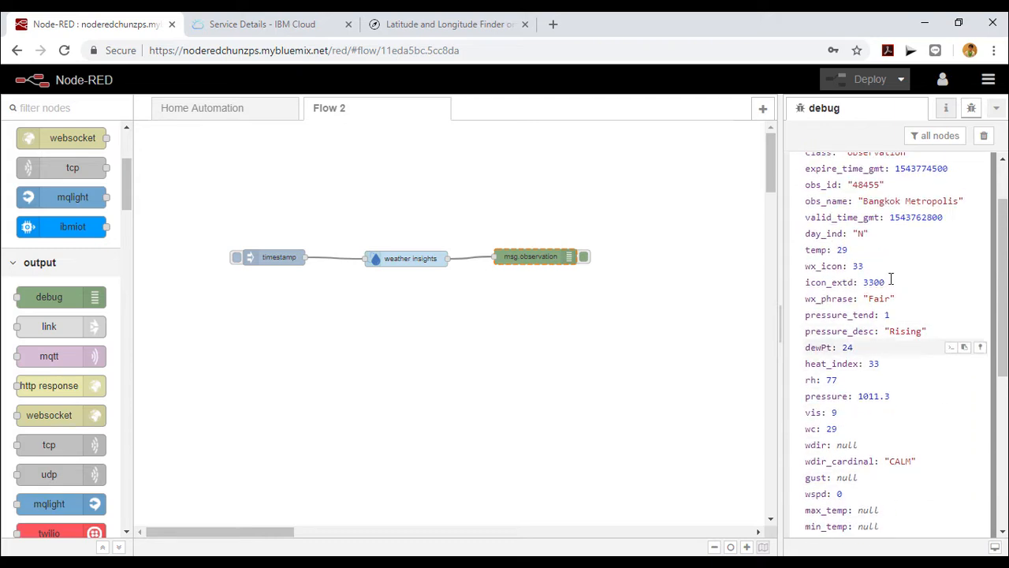